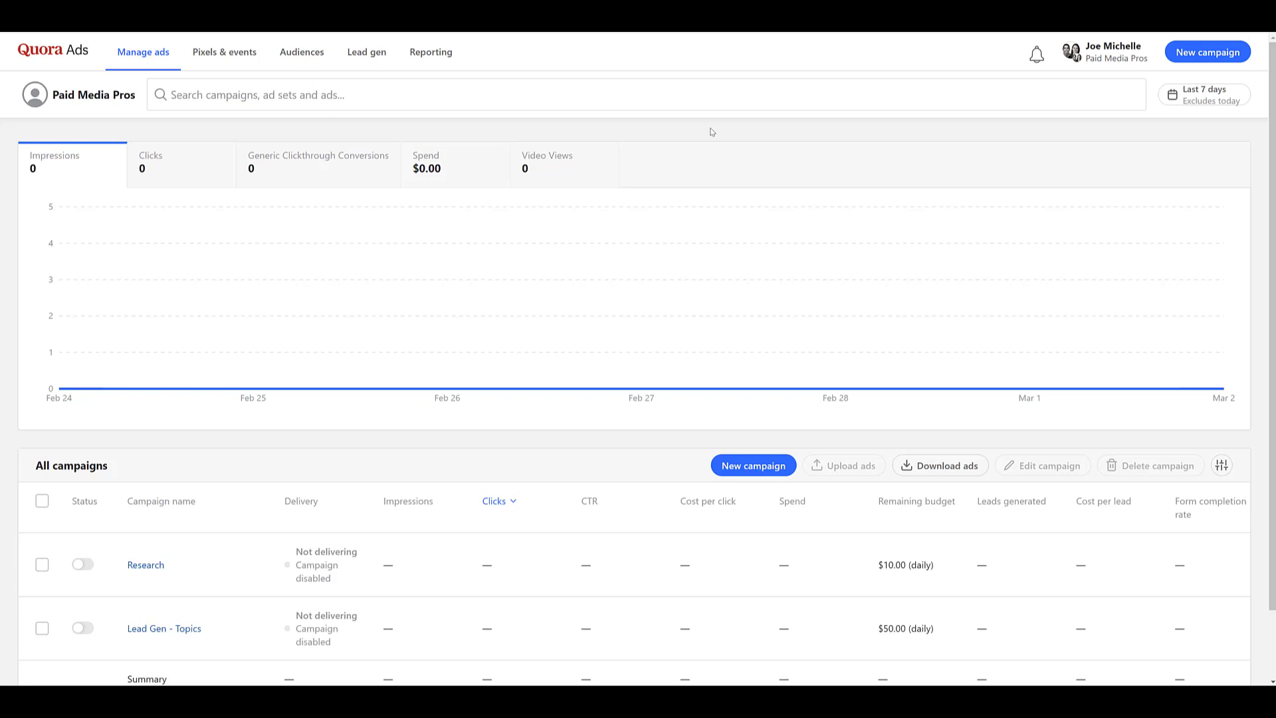
Step: Create a Video views campaign named 'Video campaign' with a US$ 100 daily maximum budget
click(749, 468)
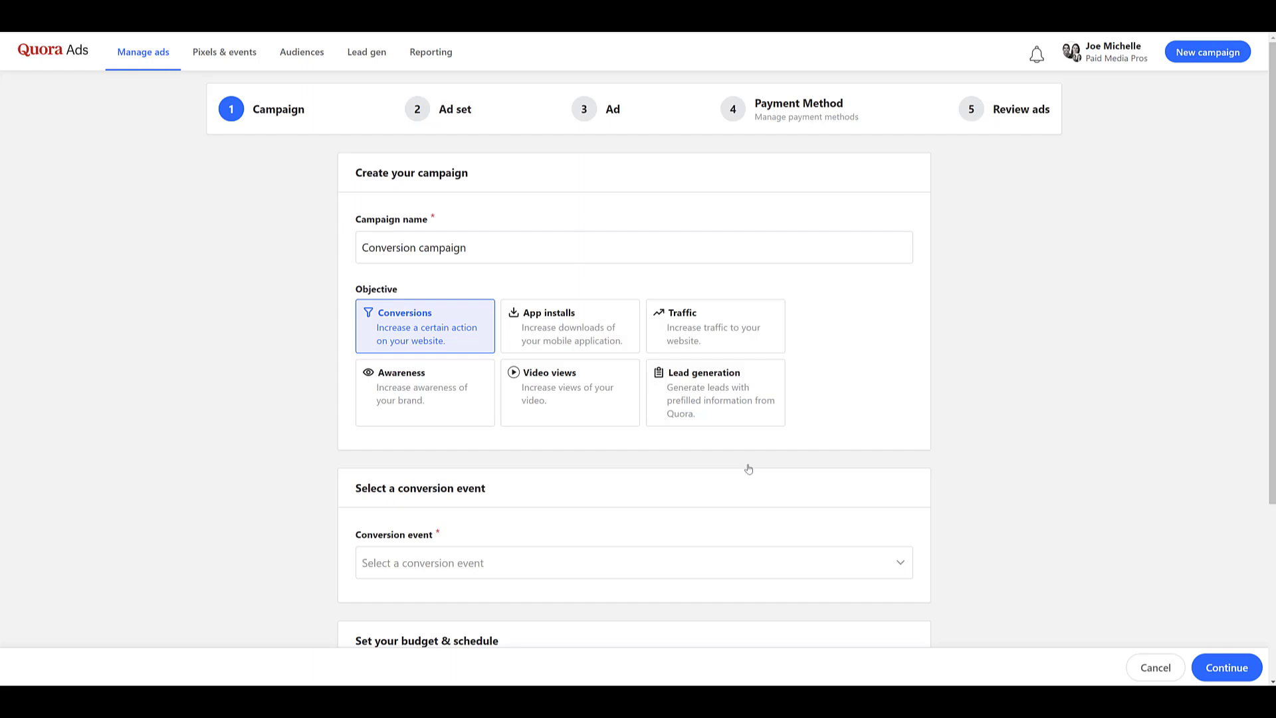
click(597, 397)
click(496, 240)
scroll(496, 239, down, 2)
click(456, 470)
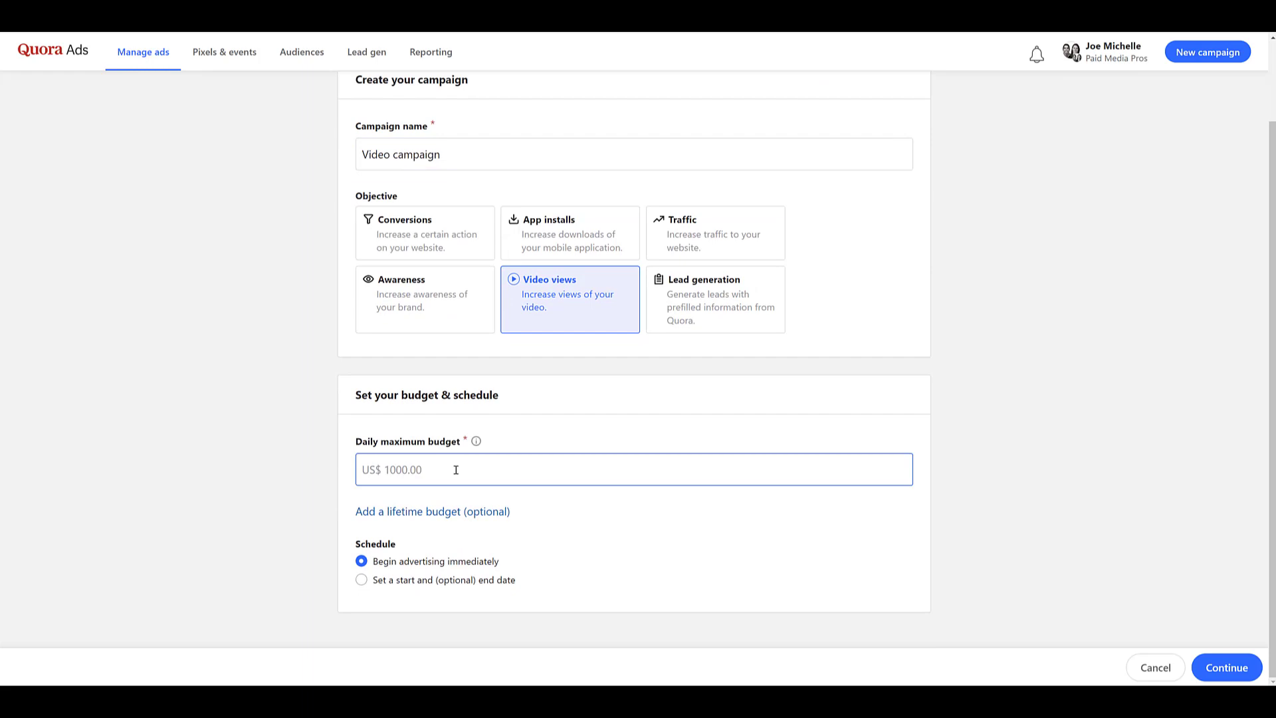
text(100)
click(1217, 667)
Step: Add United States (Country) as the ad set's included location
click(383, 254)
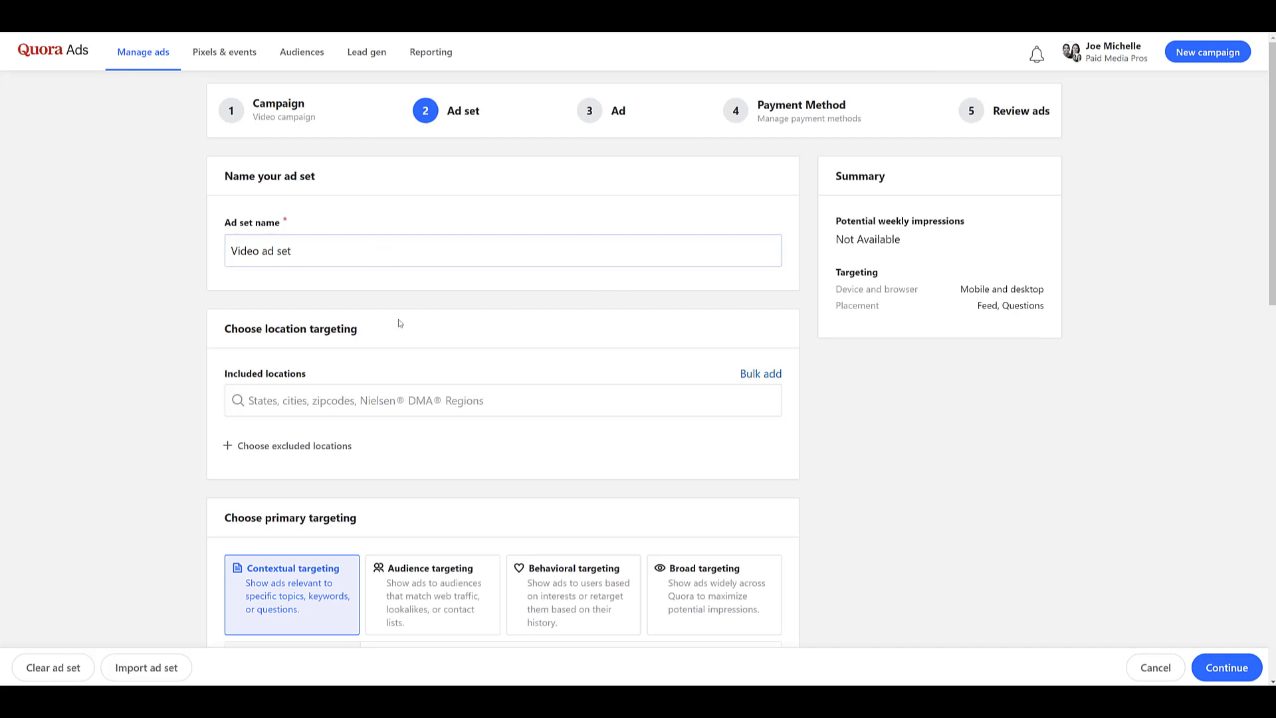
click(391, 402)
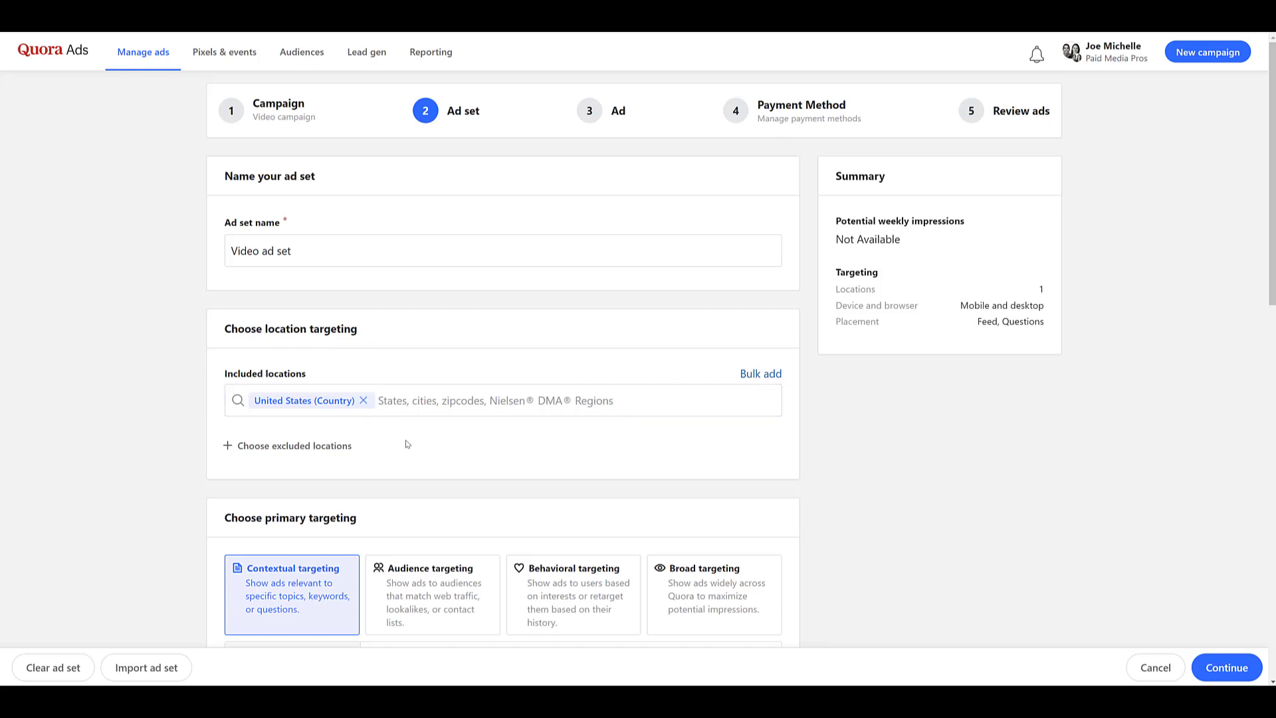
scroll(346, 442, down, 1)
scroll(356, 437, down, 5)
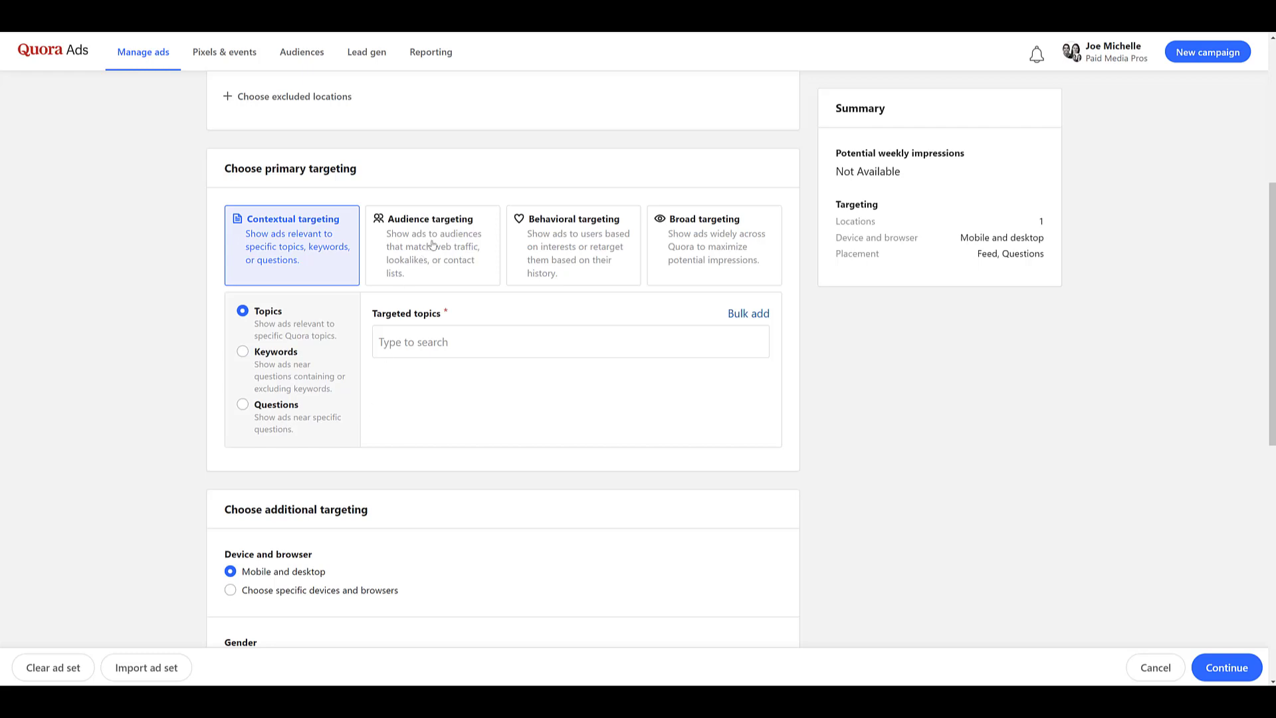
click(433, 265)
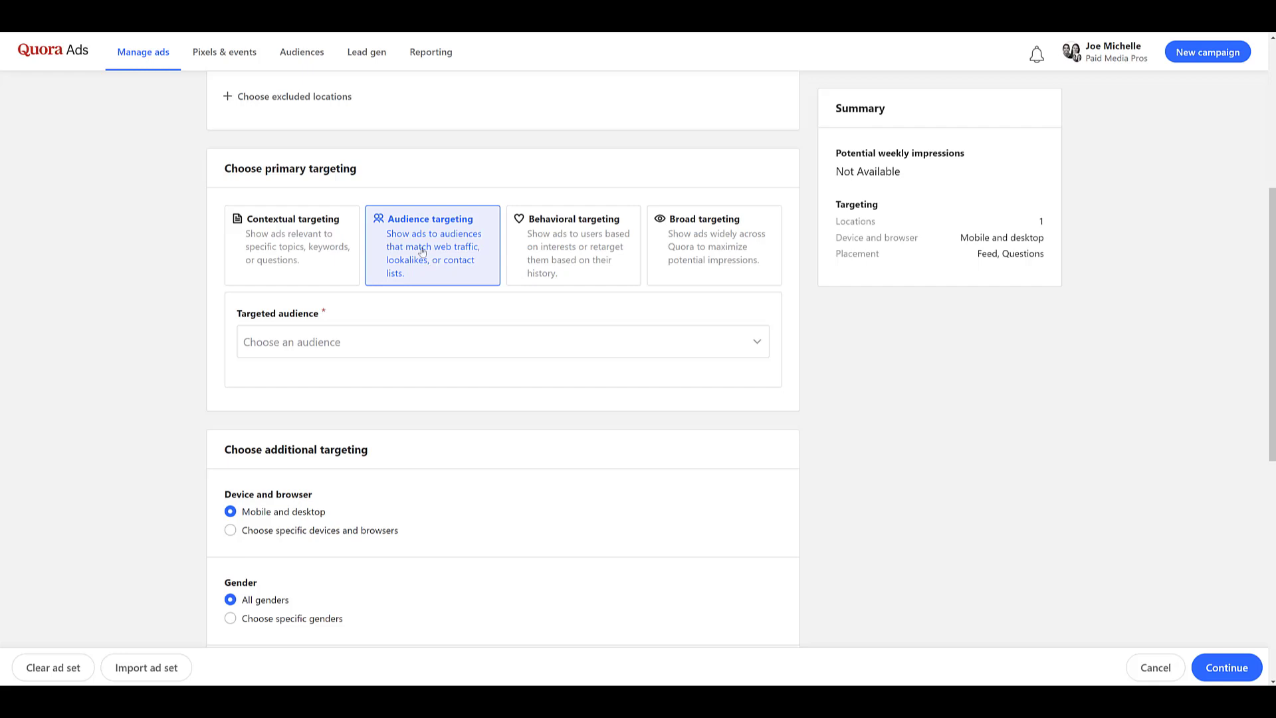
click(304, 271)
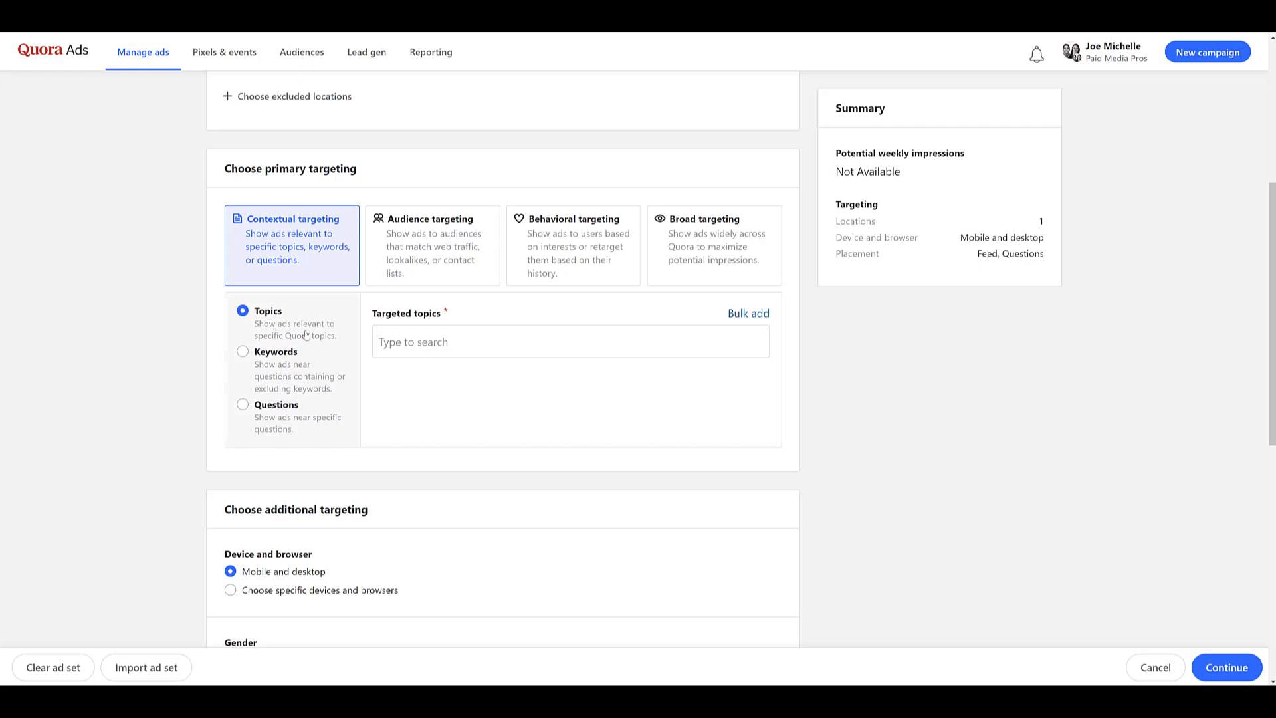
Step: Add Pay Per Click and Pay Per Click Marketing as targeted topics
click(426, 346)
text(Pay Per Click)
click(441, 374)
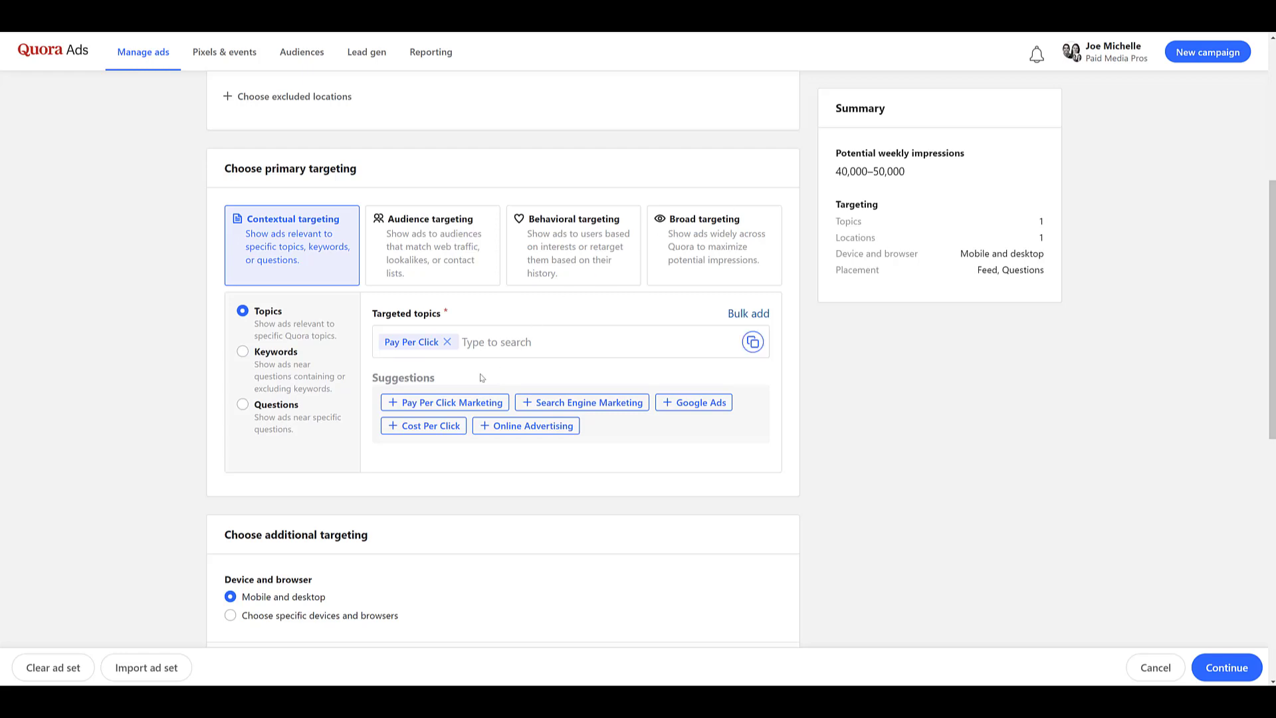
click(459, 403)
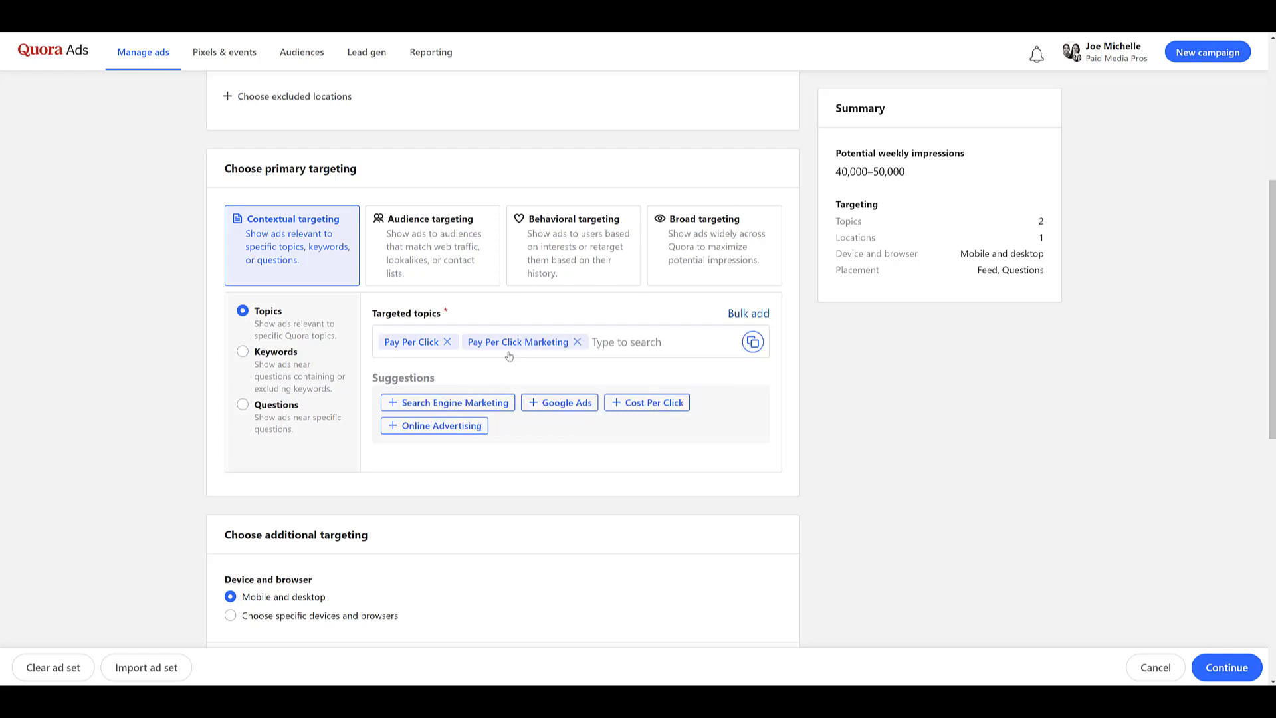
Step: Try keyword targeting with 'ppc', then switch back to topic targeting
click(291, 357)
click(415, 335)
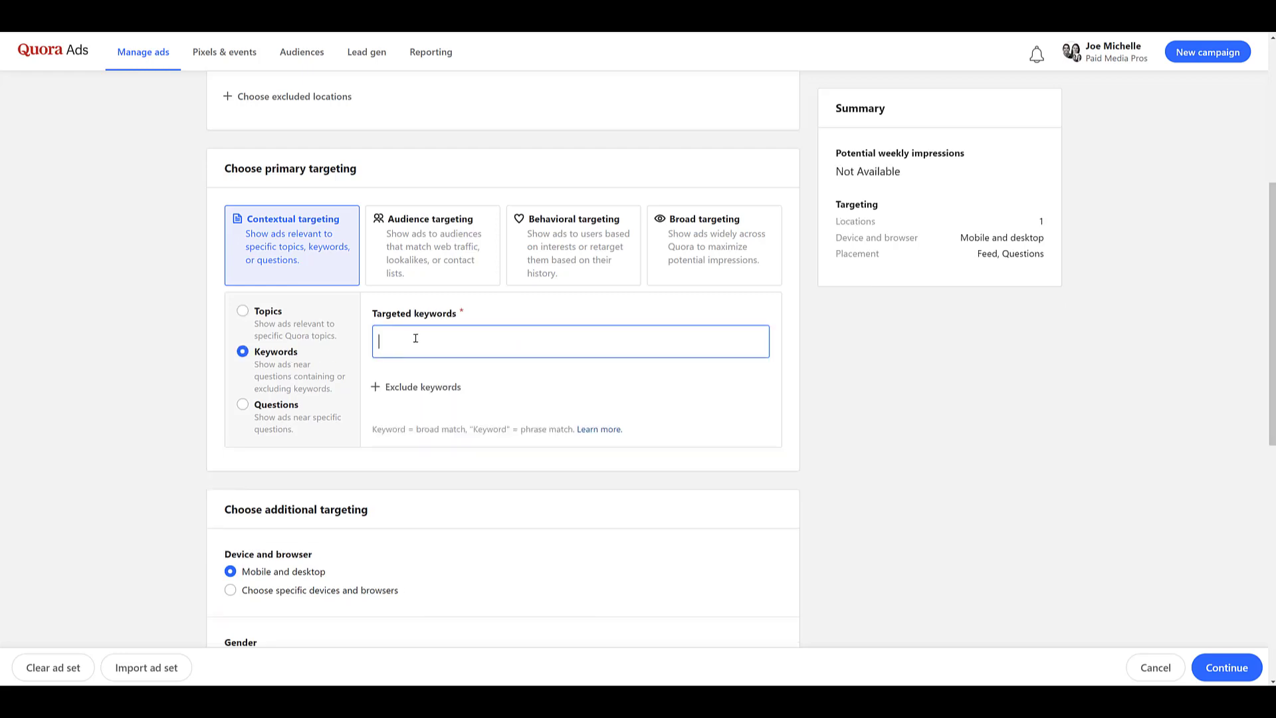
text(ppc)
key(Return)
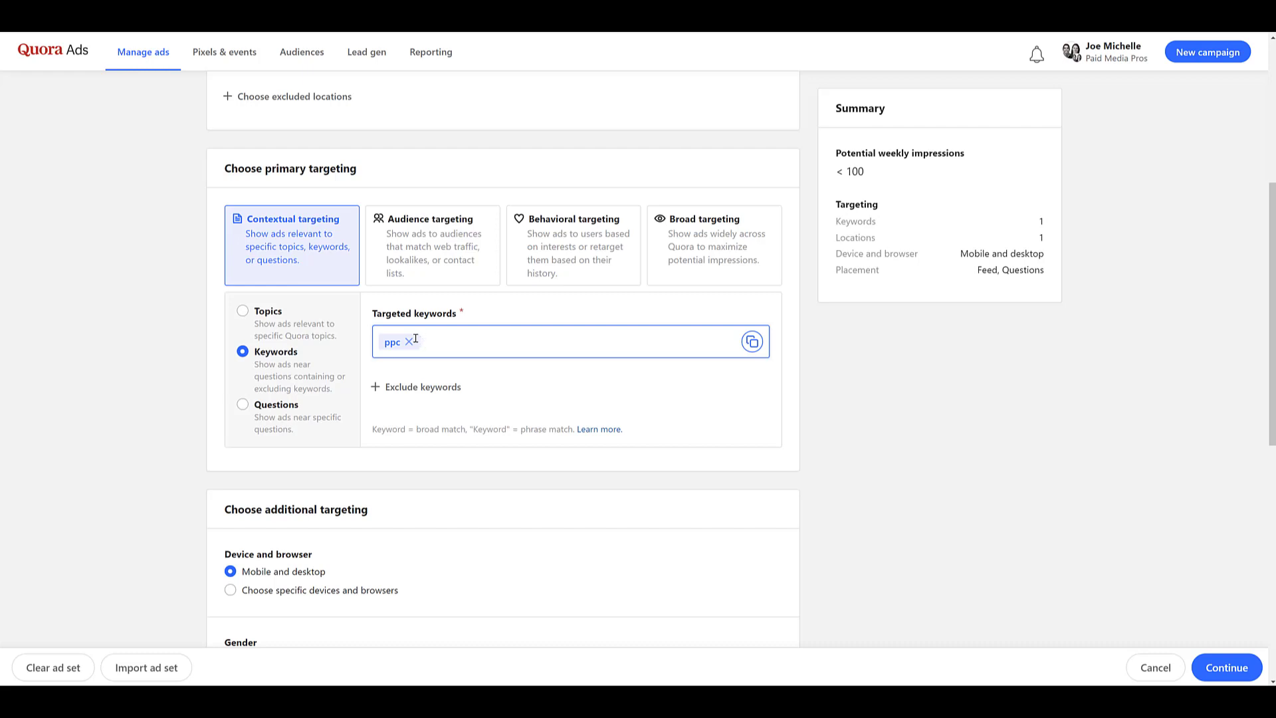
click(243, 313)
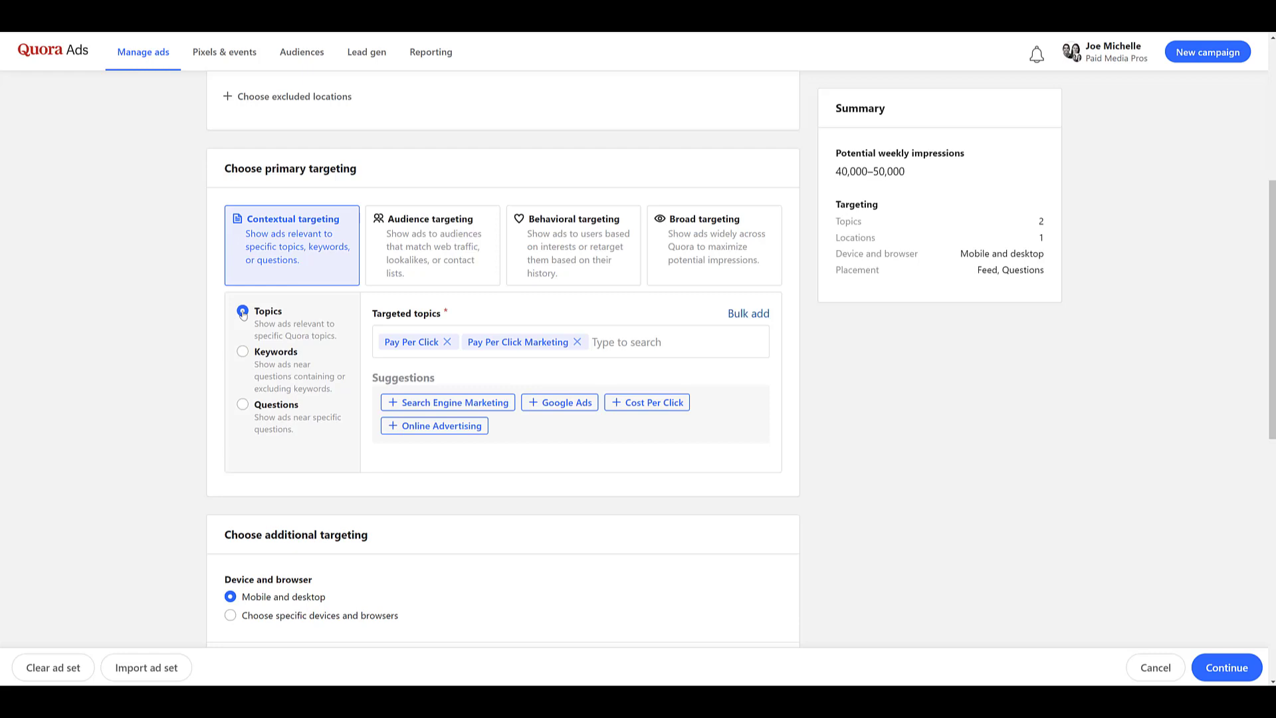
click(598, 268)
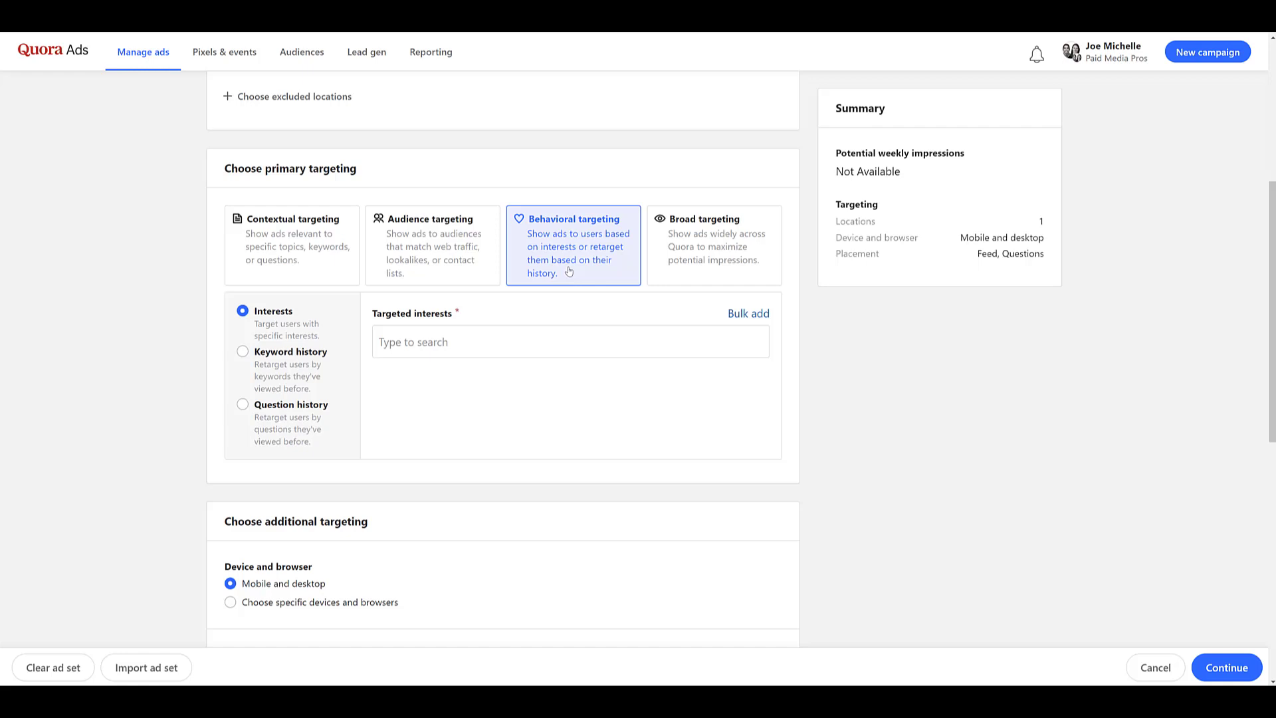
click(556, 342)
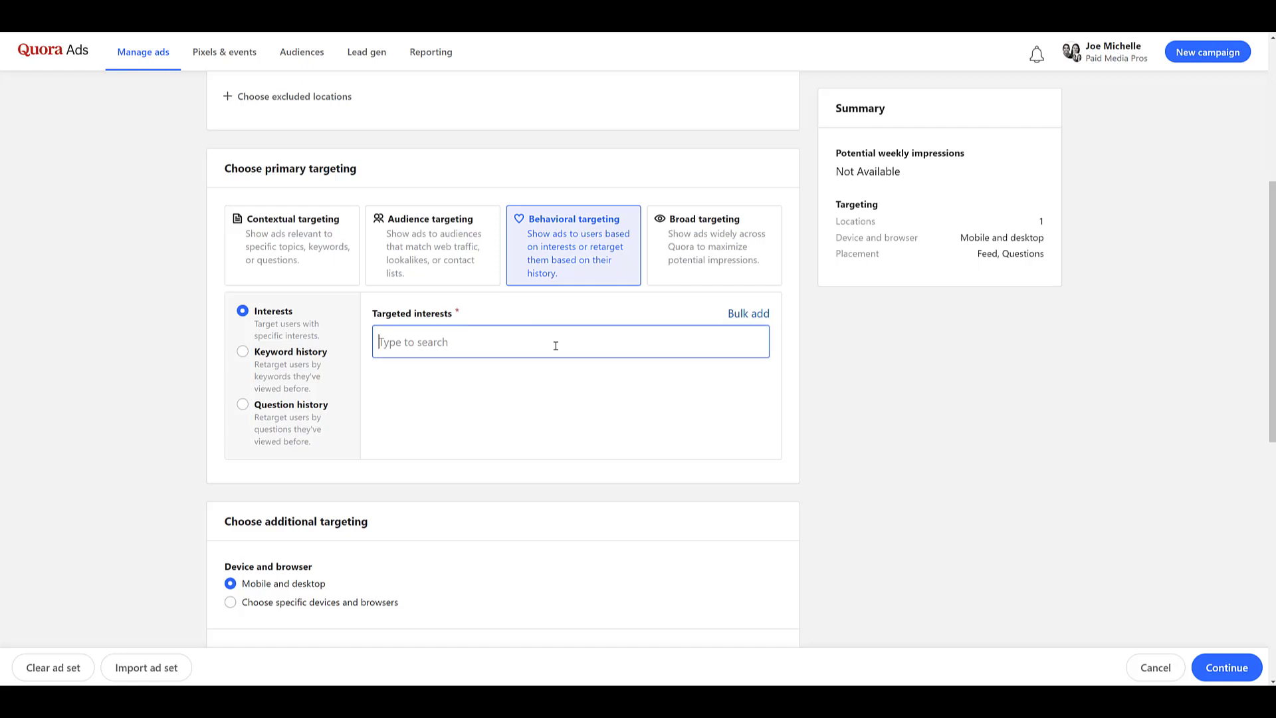
text(ppc)
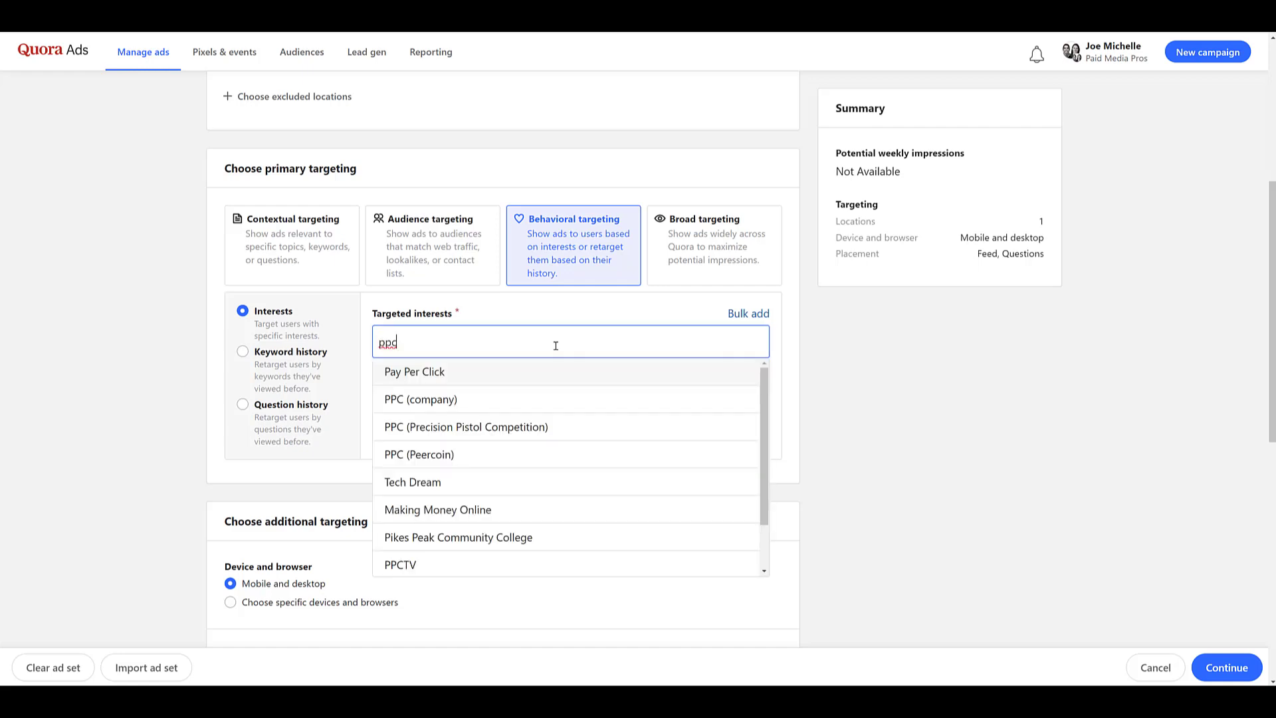
click(562, 379)
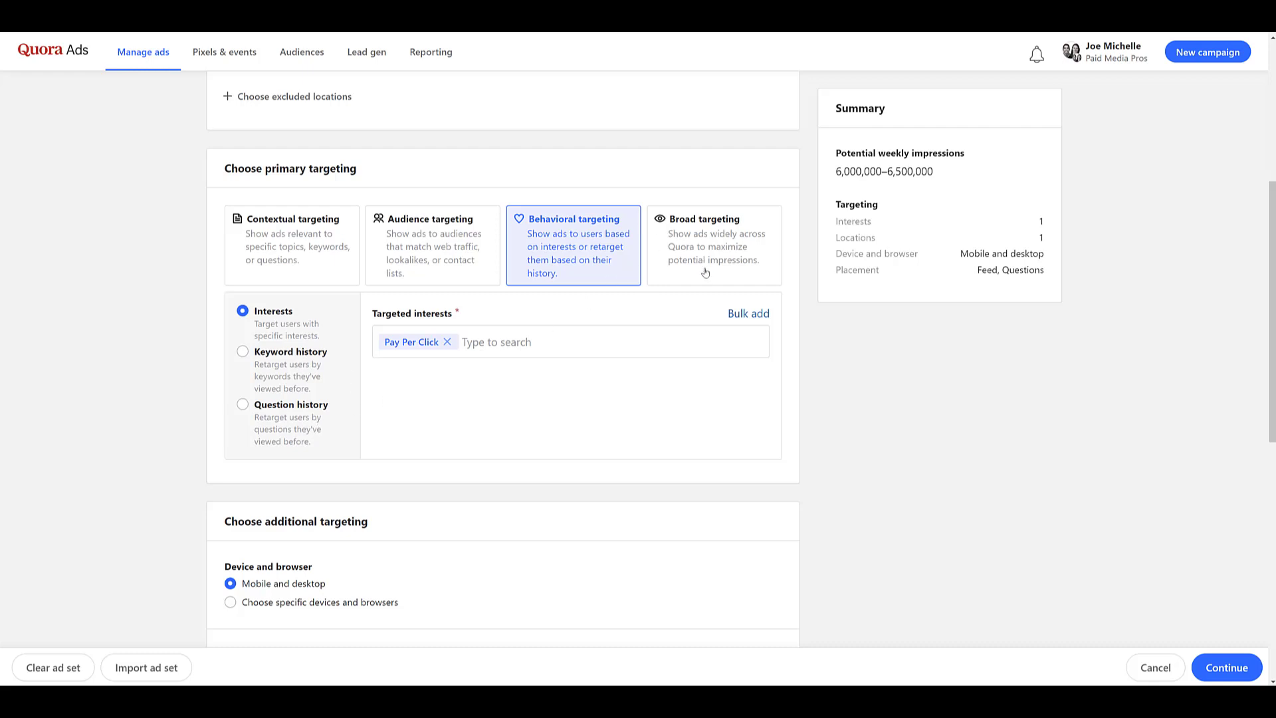
click(706, 273)
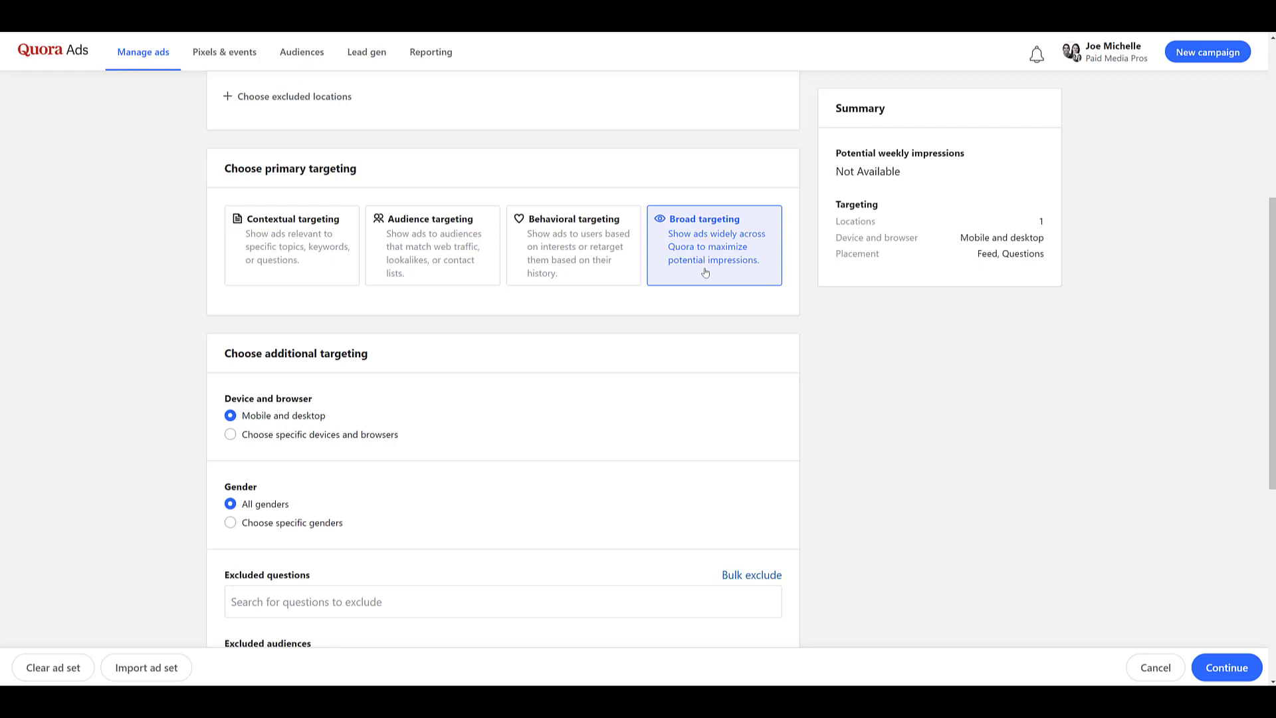
Step: Return to two-topic contextual targeting and choose specific devices and browsers
click(311, 283)
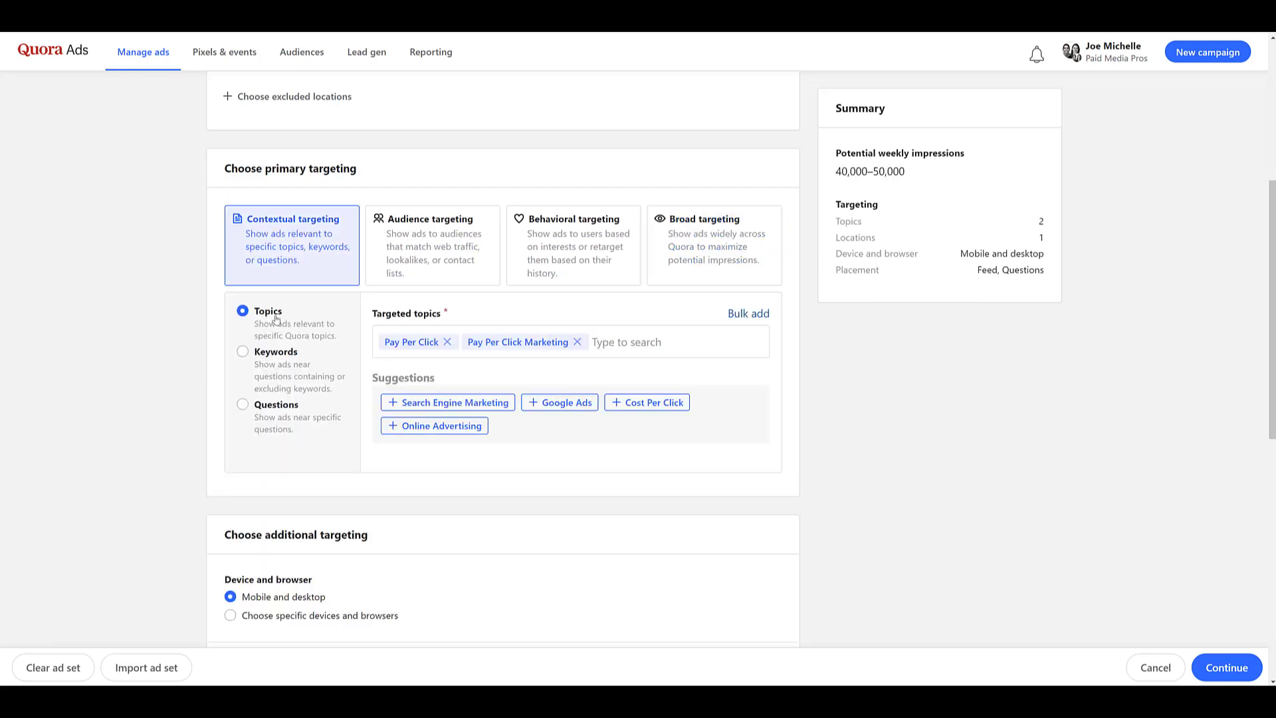
scroll(276, 320, down, 6)
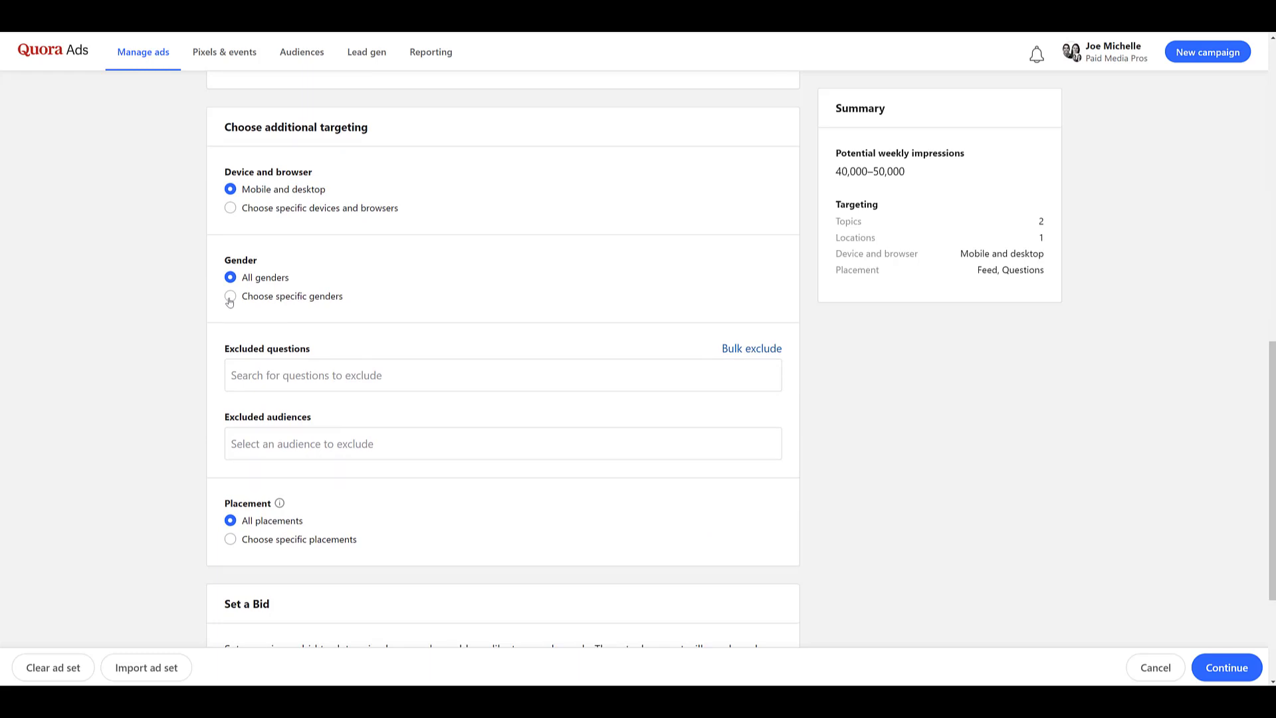
click(230, 209)
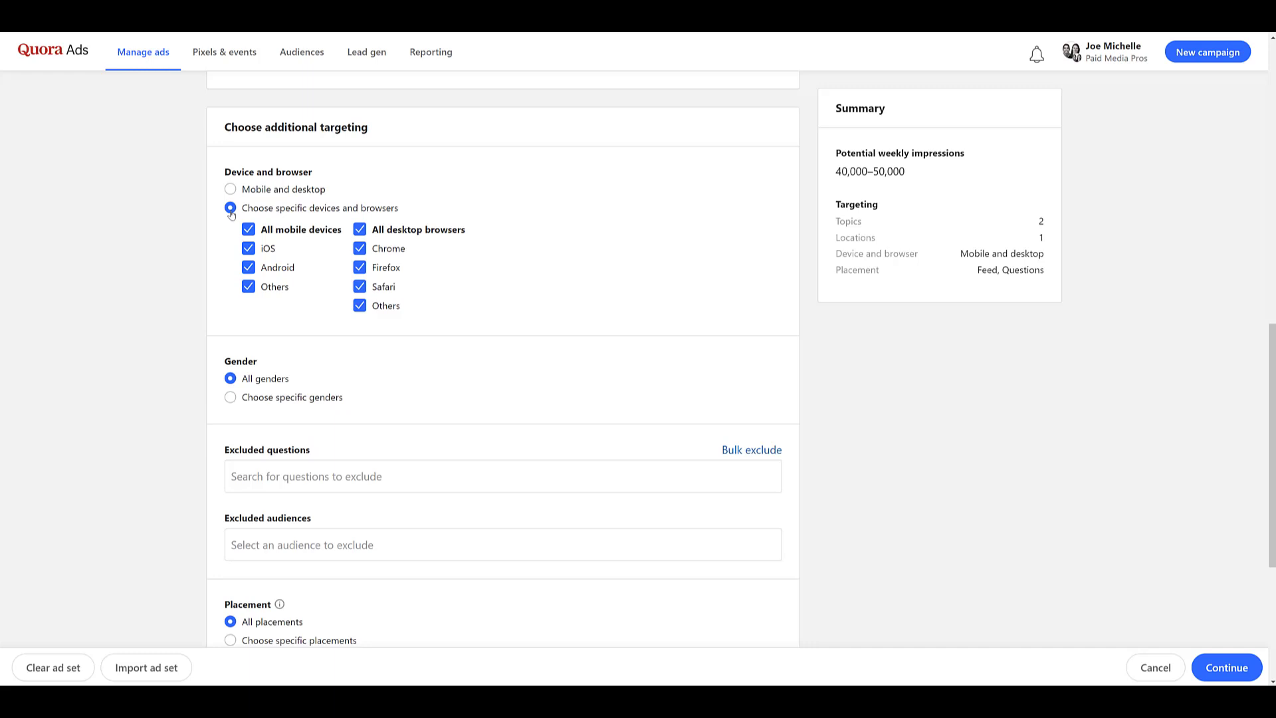
scroll(230, 213, down, 4)
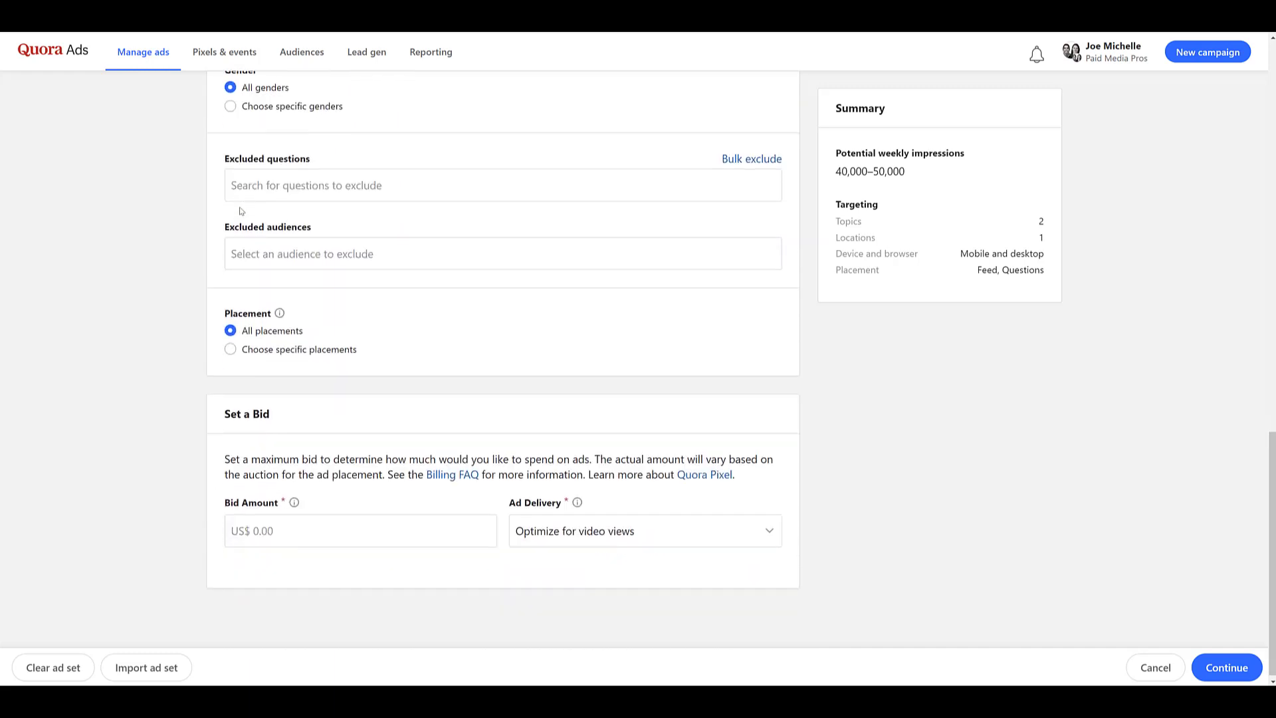
scroll(244, 215, down, 1)
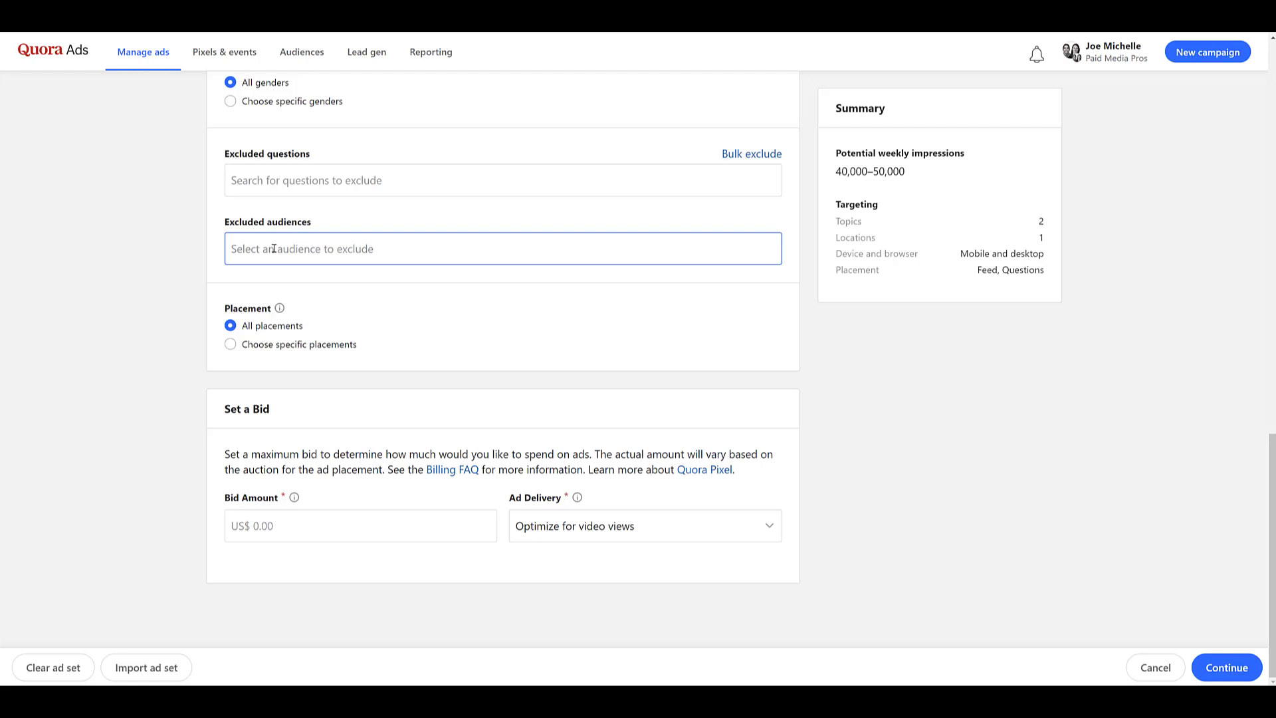
click(304, 352)
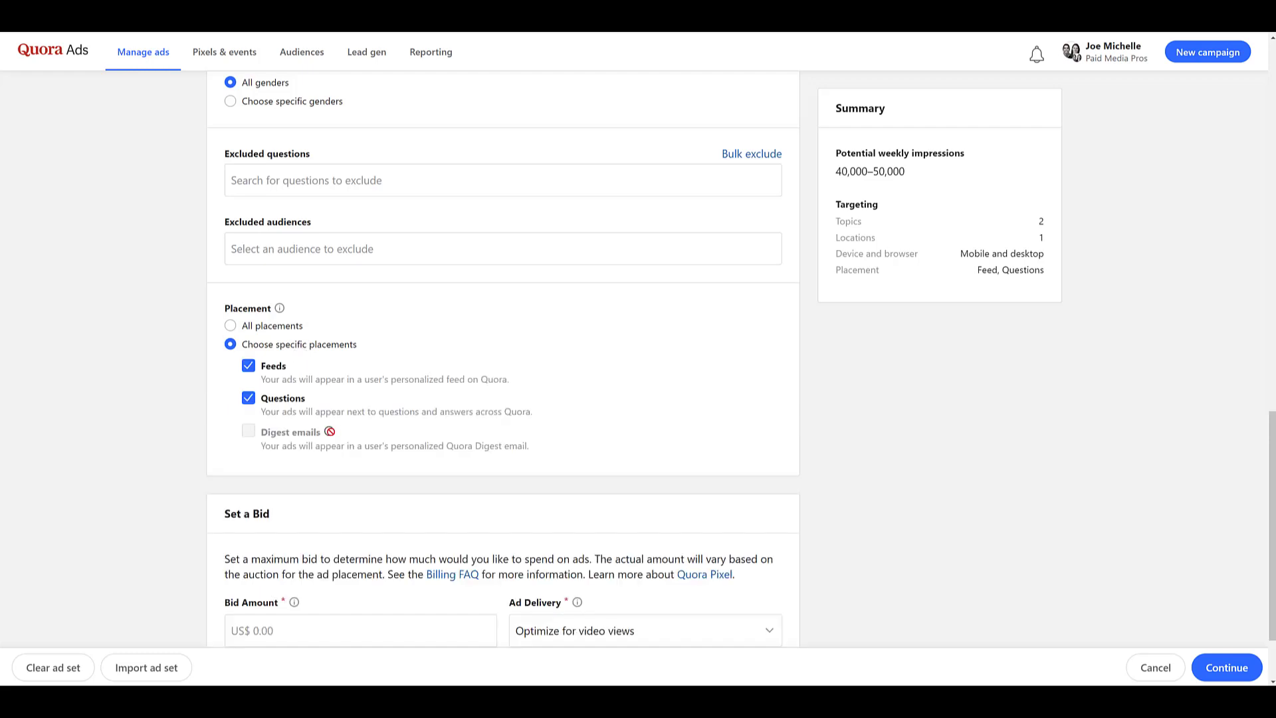
mouse_move(331, 430)
click(231, 329)
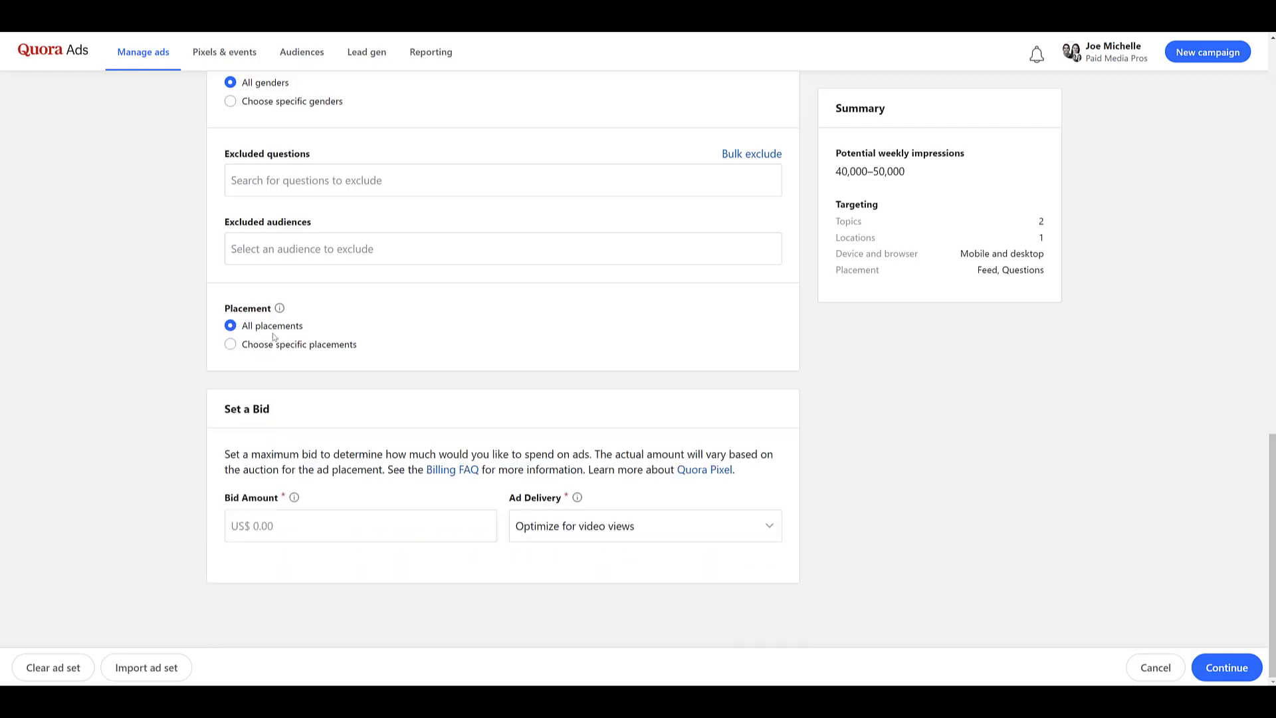
Step: Keep delivery optimized for video views and enter a 0.25 maximum bid
click(616, 538)
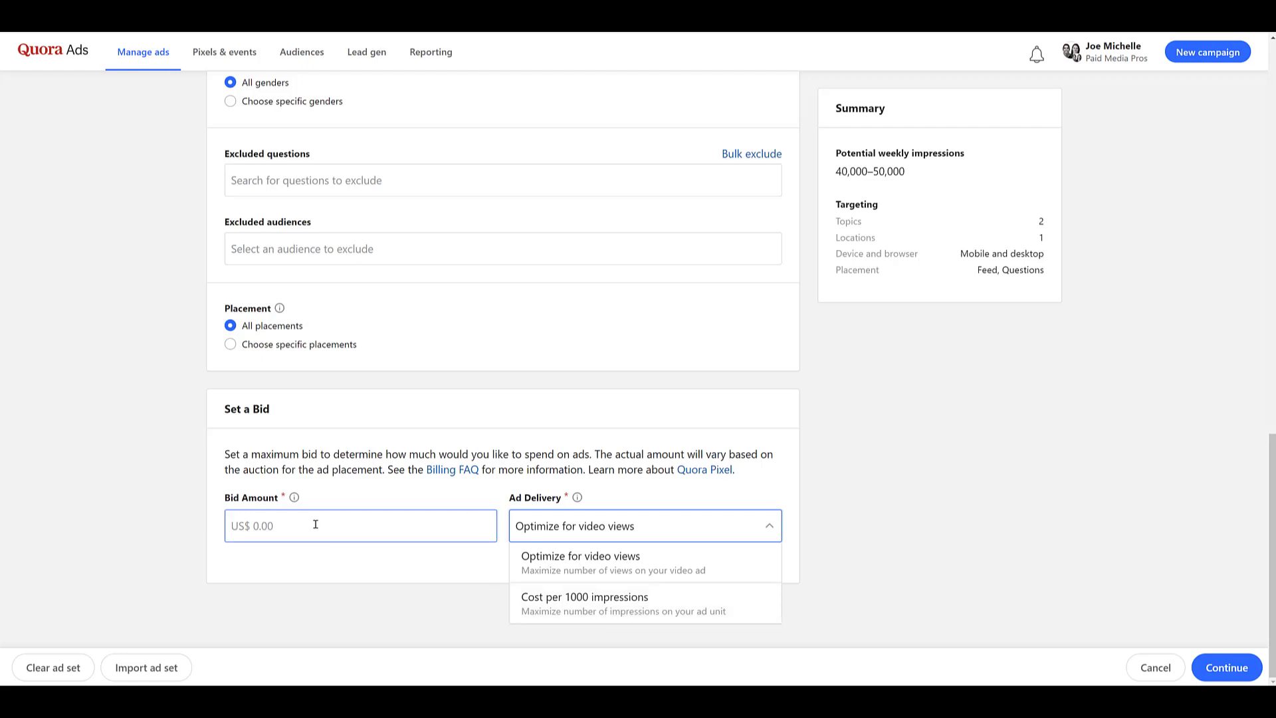
mouse_move(295, 500)
click(290, 526)
text(0.25)
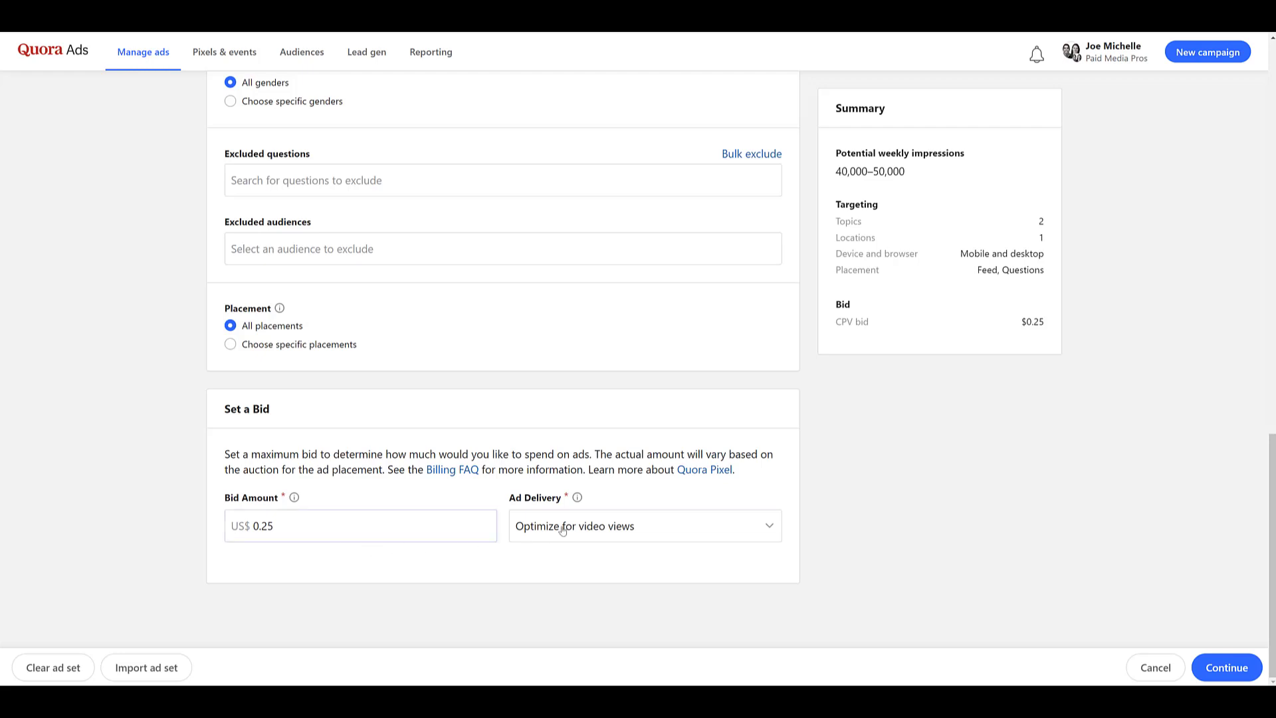
Step: Continue to the ad step and enter the ad name
click(1213, 674)
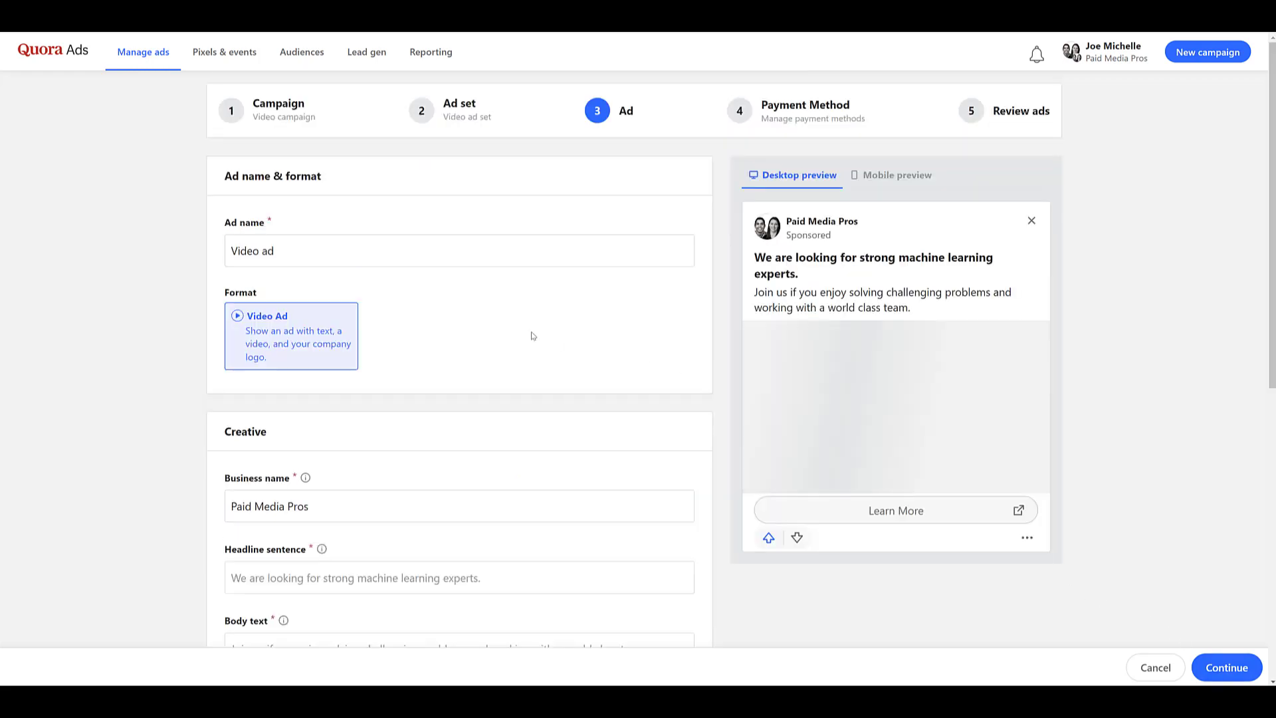
click(384, 261)
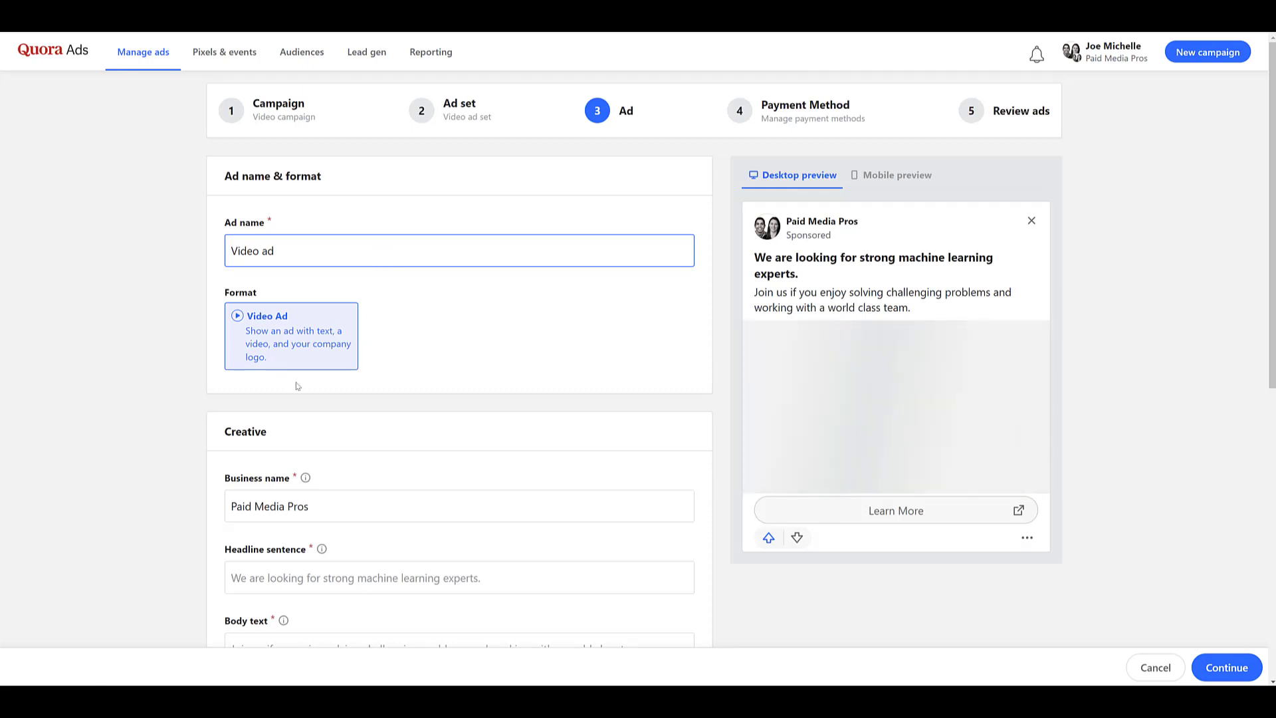
click(464, 331)
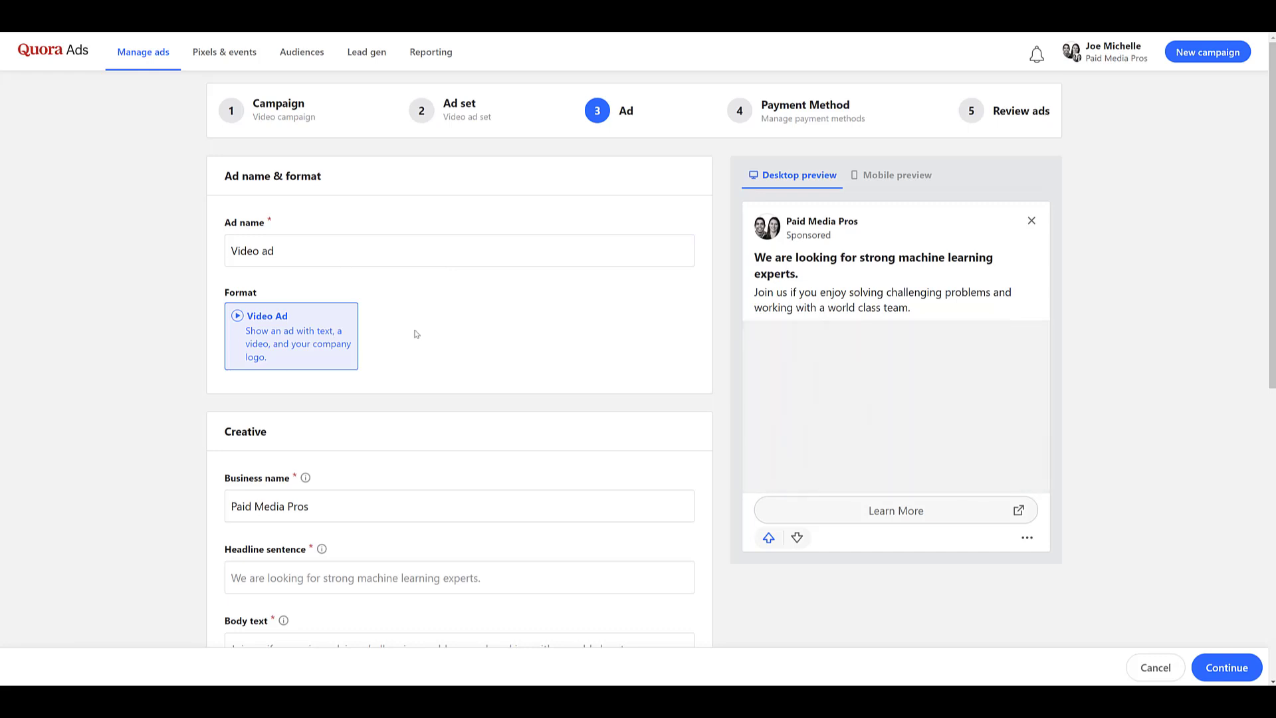
Step: Check the Business name, then ready the Headline sentence field for the headline
scroll(416, 334, down, 4)
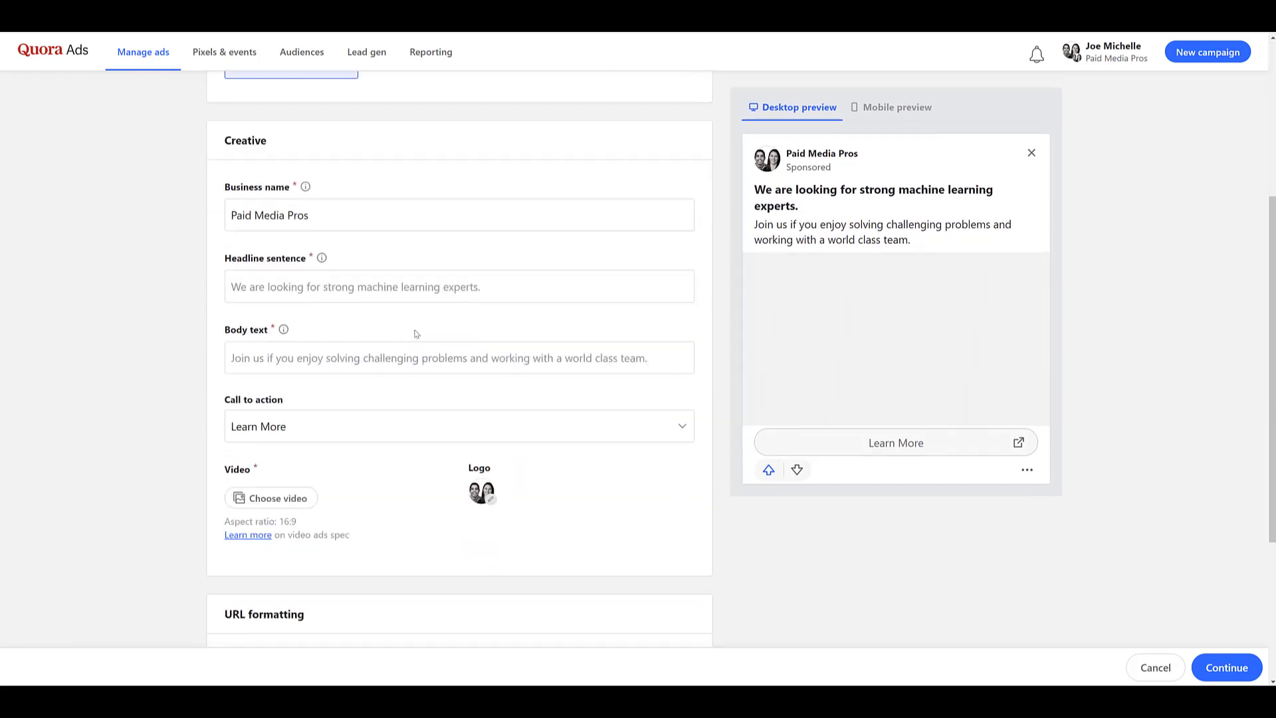
click(359, 214)
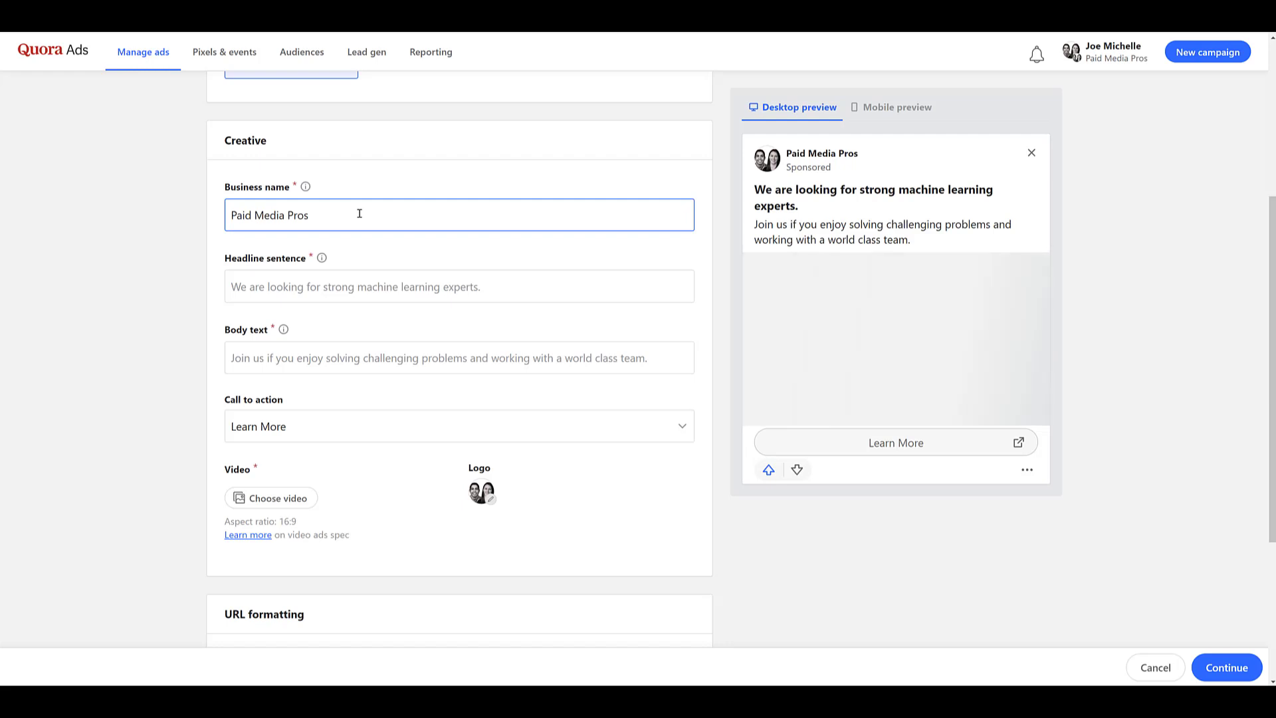
click(512, 296)
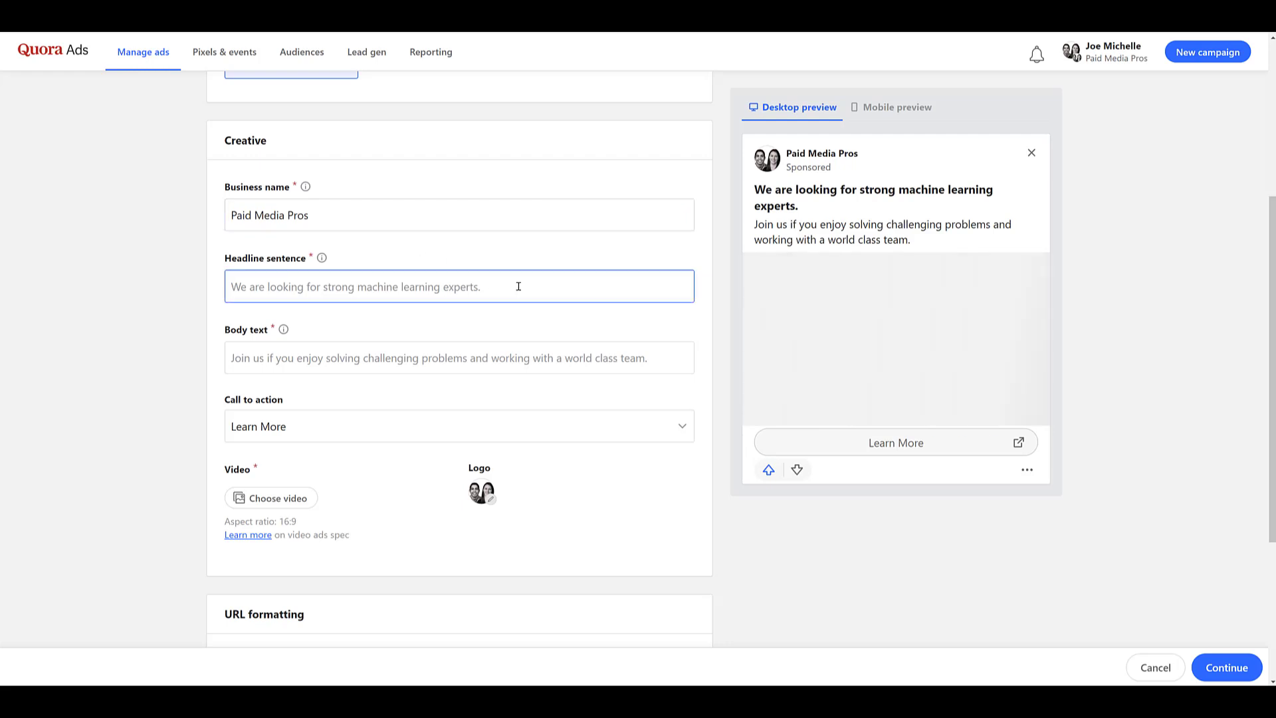
click(722, 266)
click(535, 291)
click(805, 33)
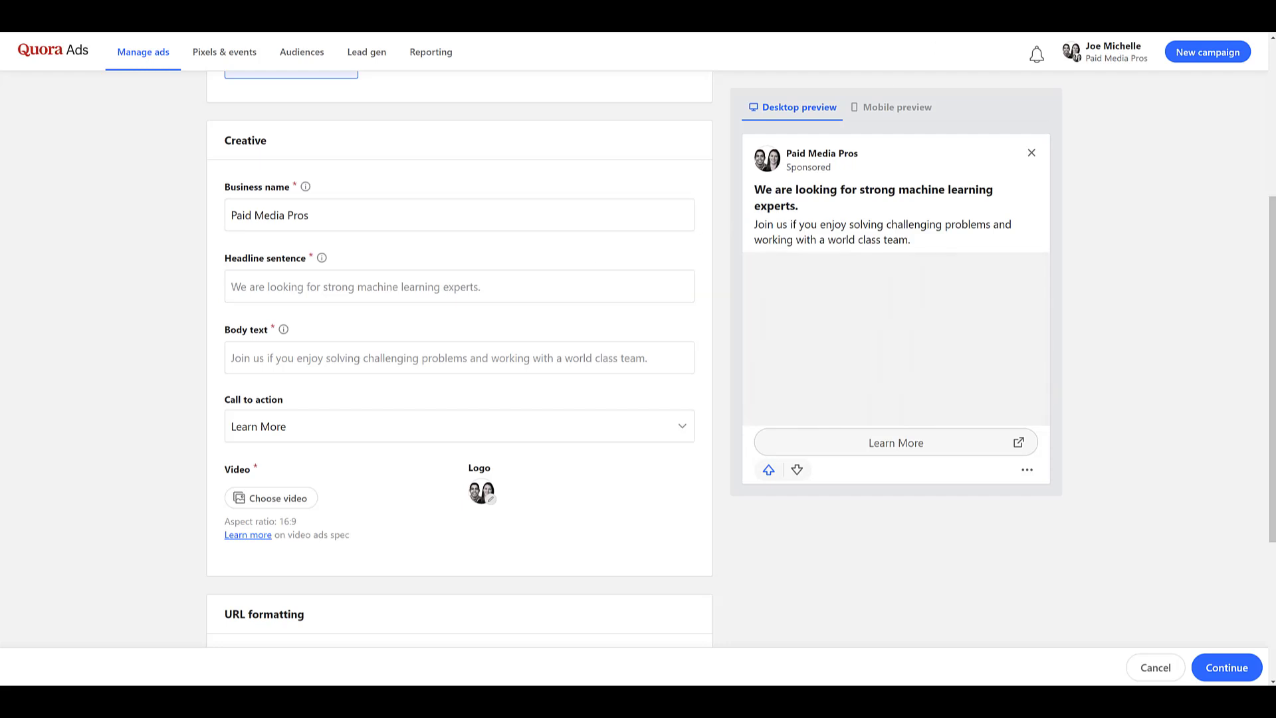
click(514, 284)
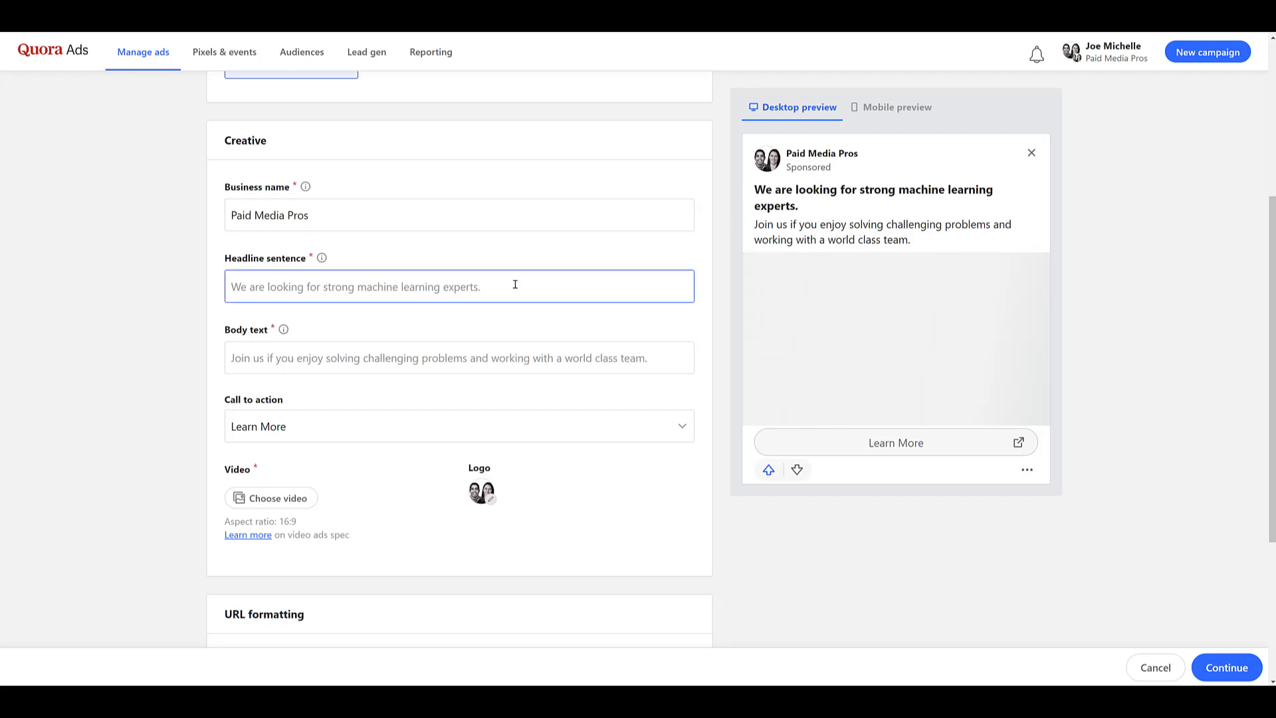
Step: Paste and tweak the headline, then replace it with 'Looking to get more PPC training?'
text(PPC Videos for Advertisers with Any Level of Experience)
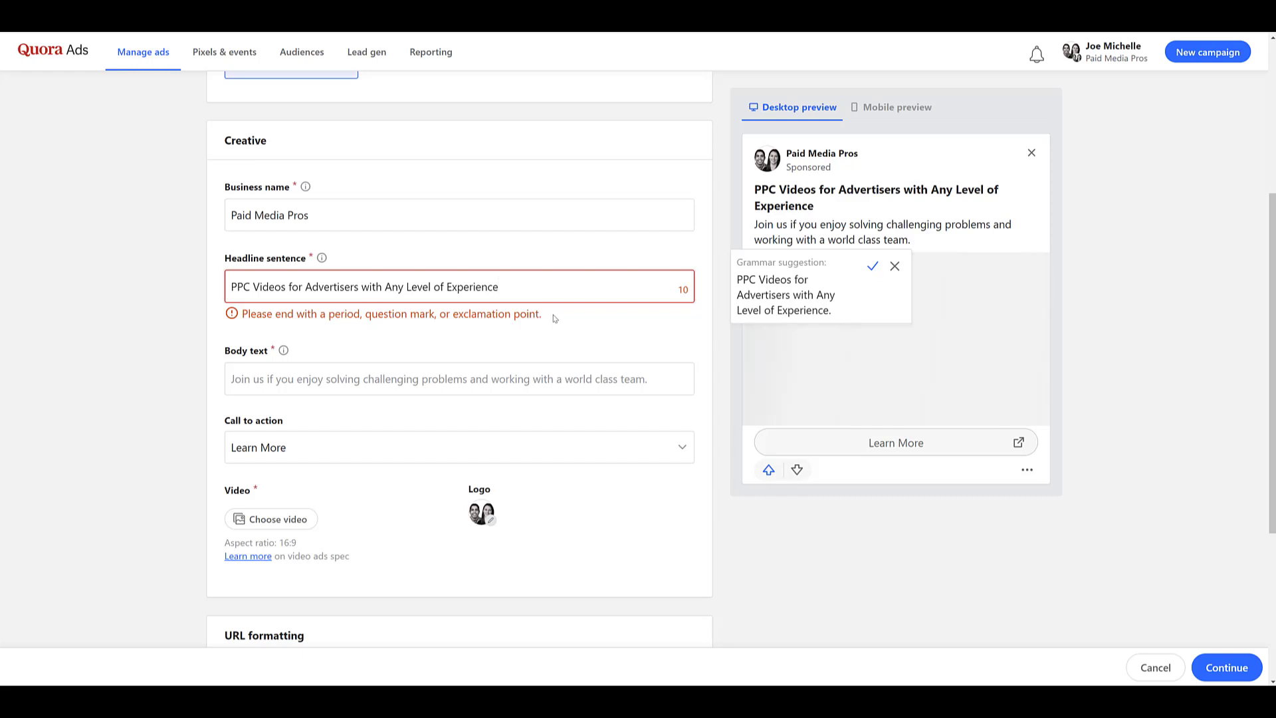
text(.)
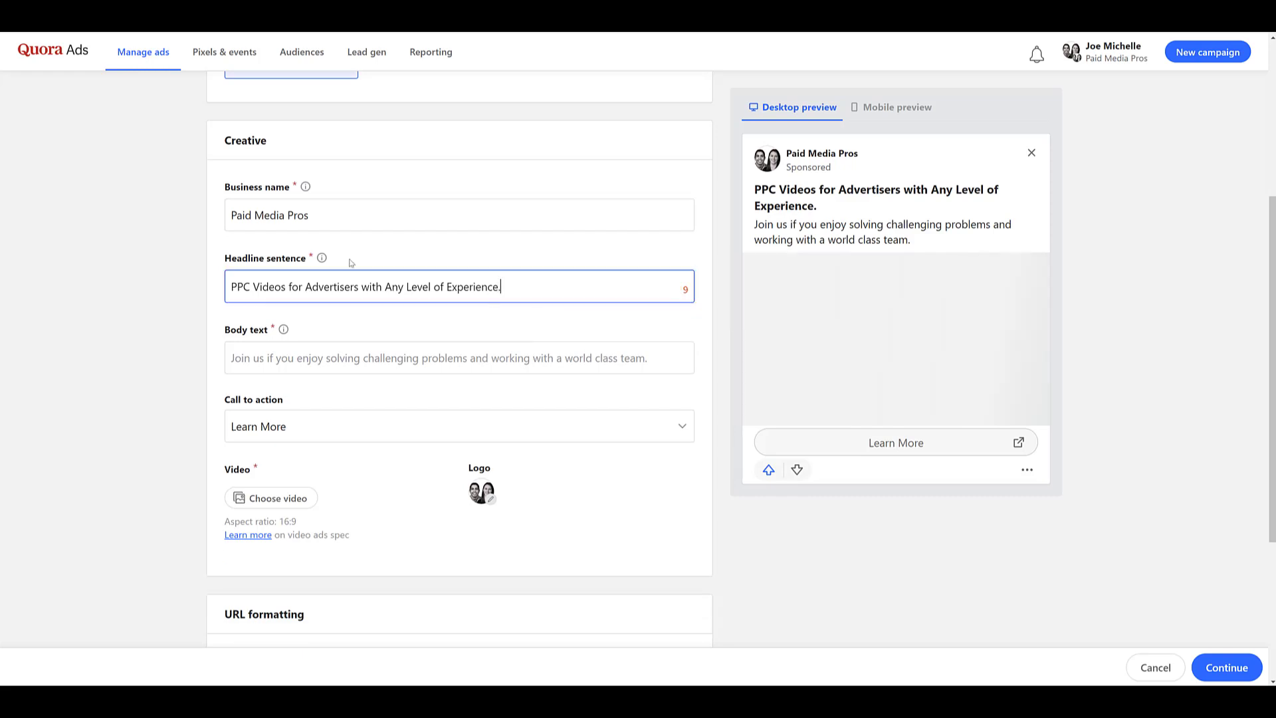
drag(262, 287, 448, 287)
text(v)
text(a)
text(a)
text(l)
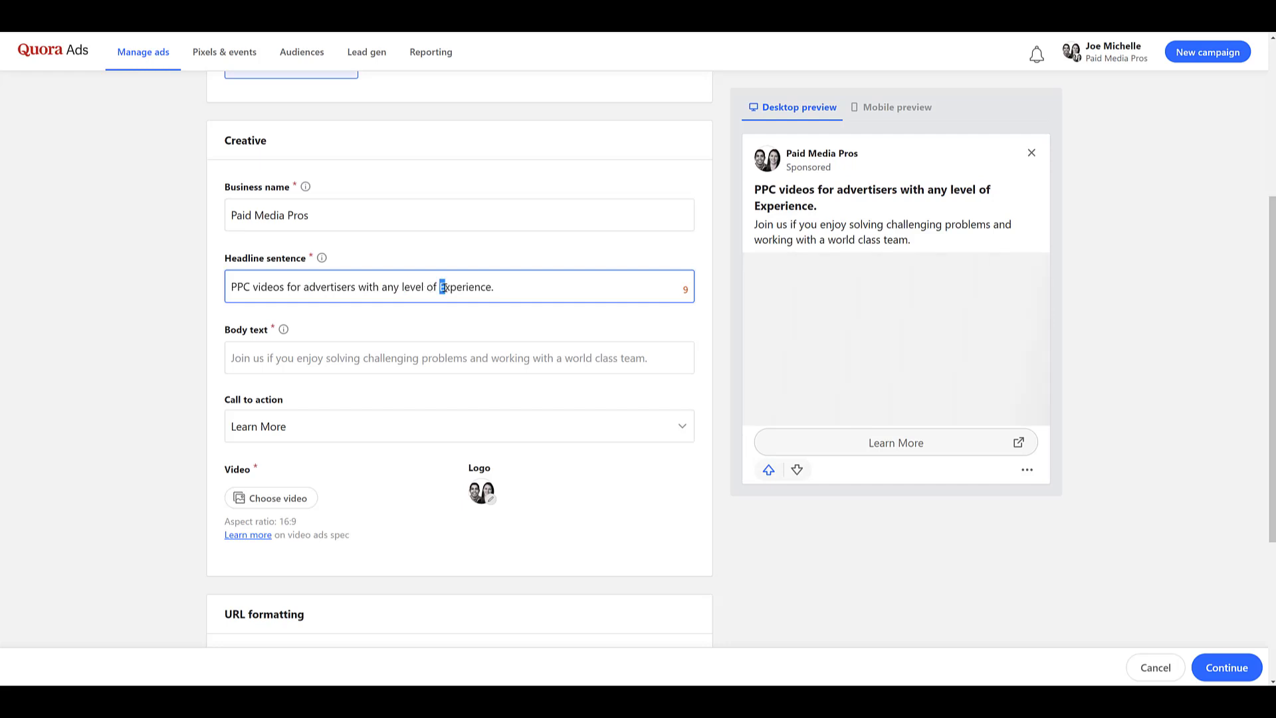
text(e)
key(ctrl+a)
text(Looking to get more PPC training?)
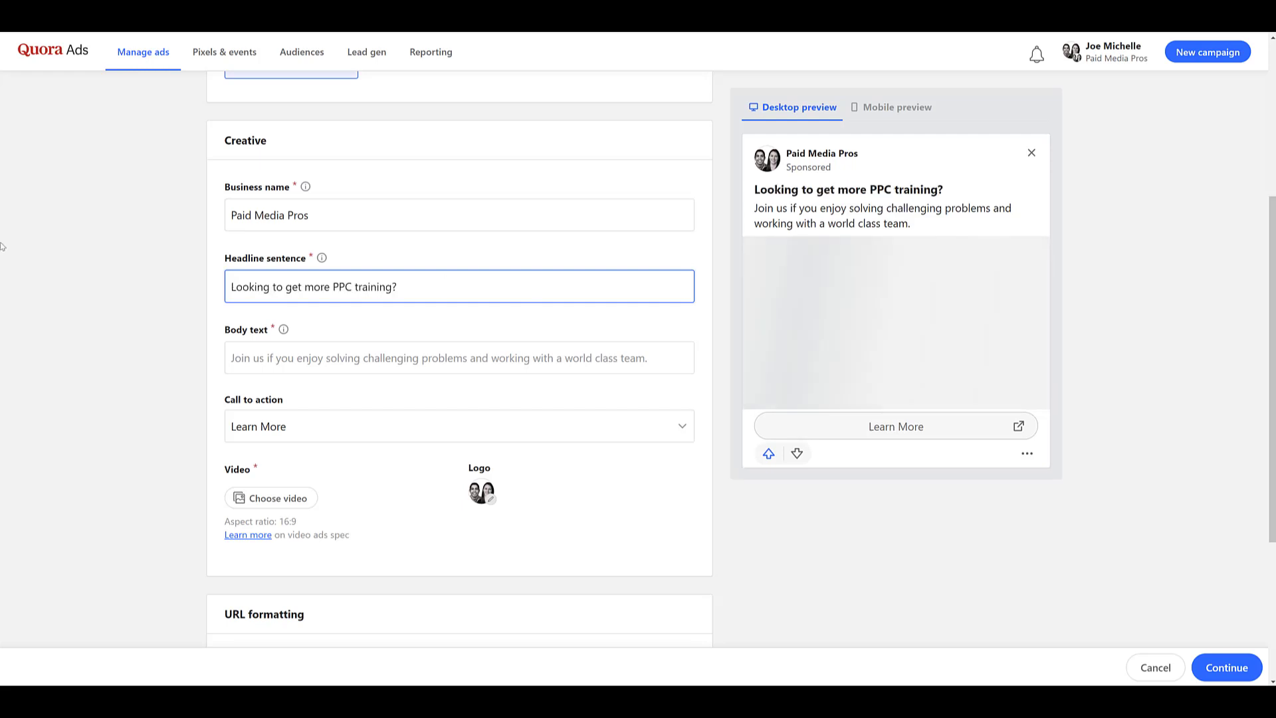
Step: Paste the lead gen course teaser as body text and set the call to action to Watch More
click(343, 366)
text(Check out our course on lead gen in paid media coming soon!)
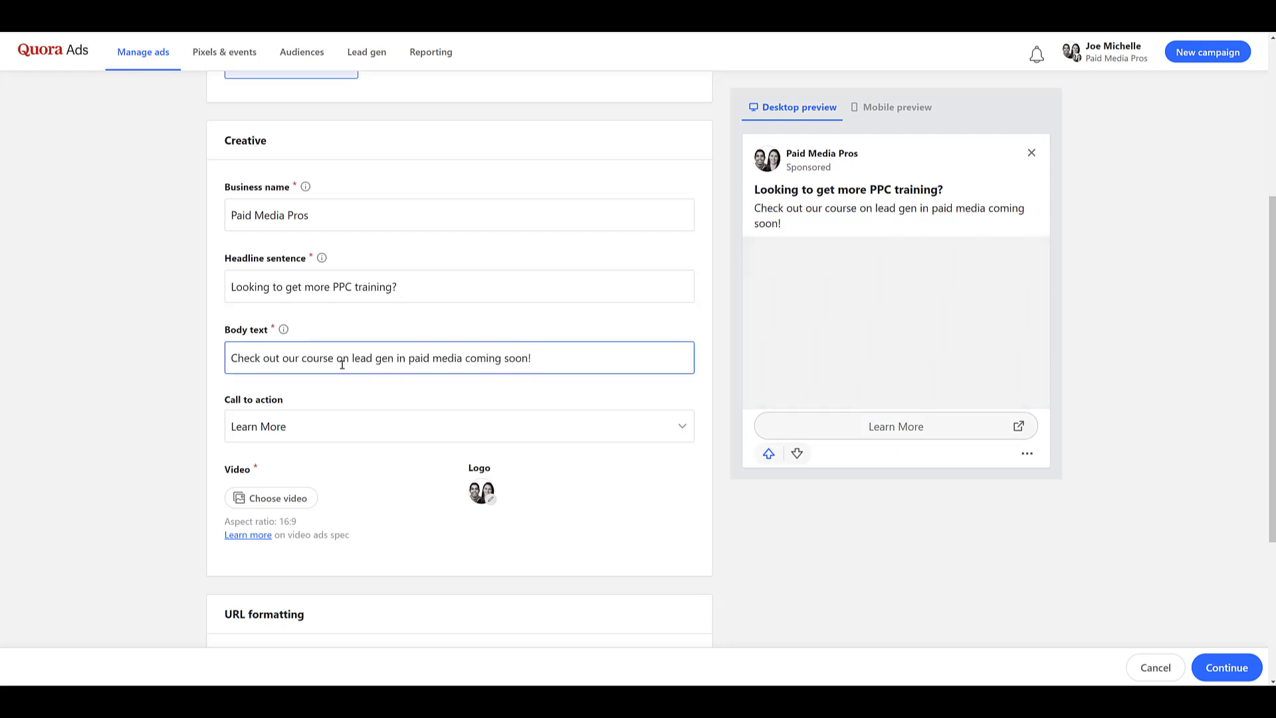
click(352, 438)
scroll(373, 493, down, 5)
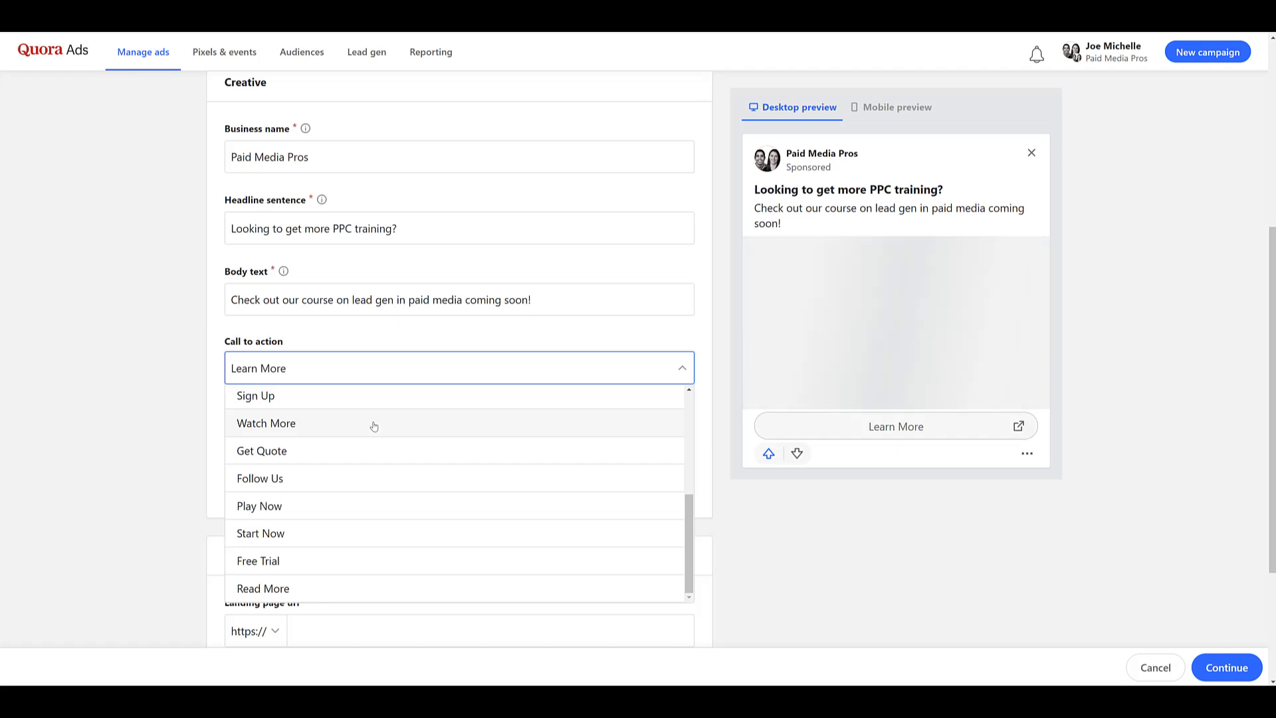
click(375, 427)
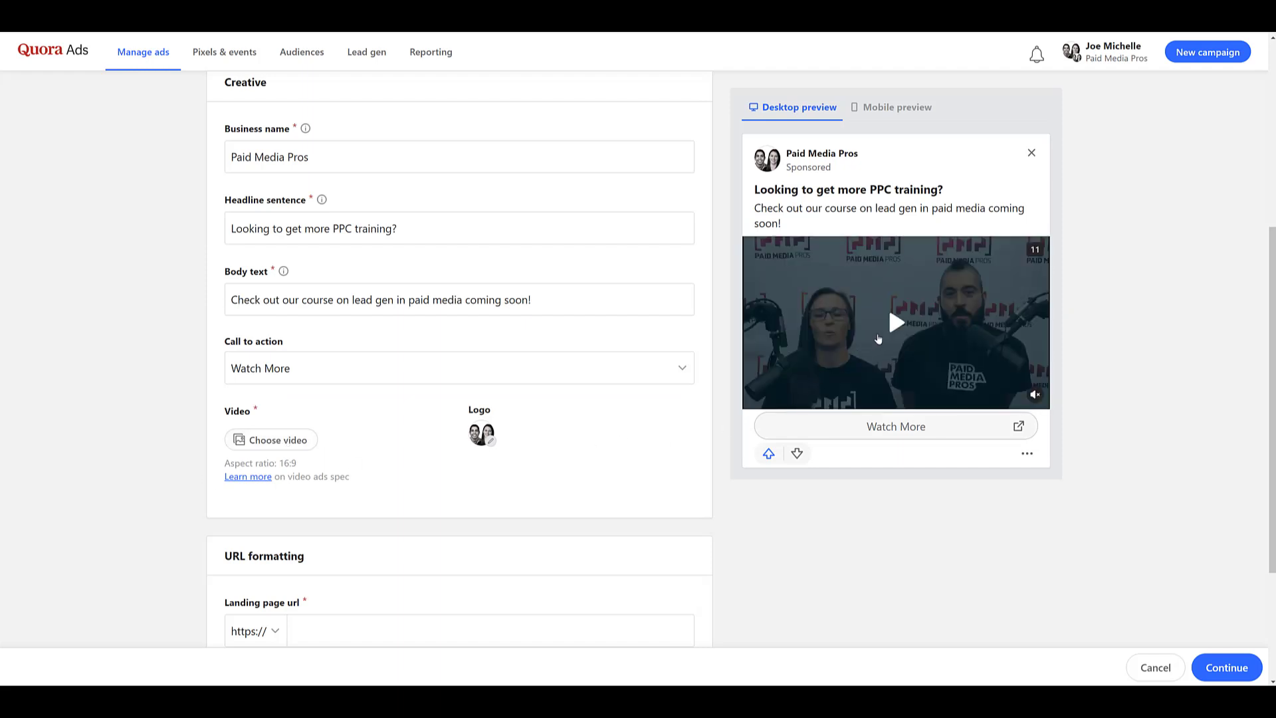
click(896, 324)
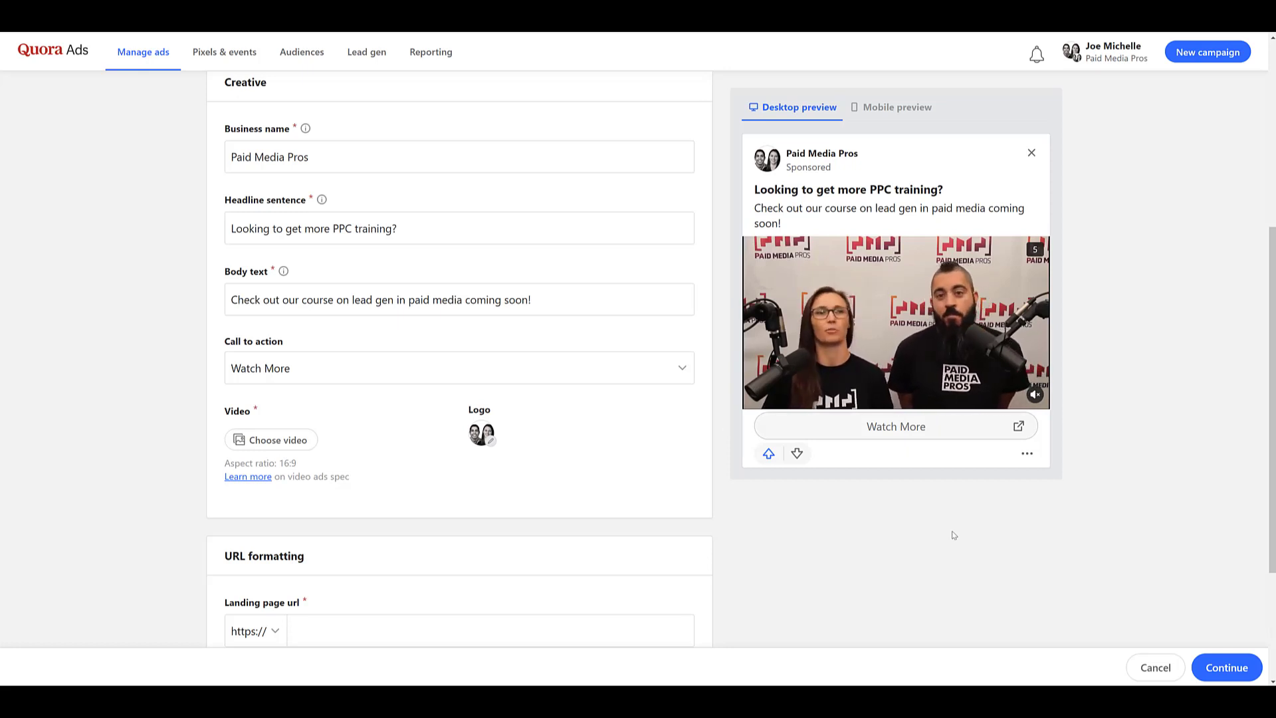
click(902, 109)
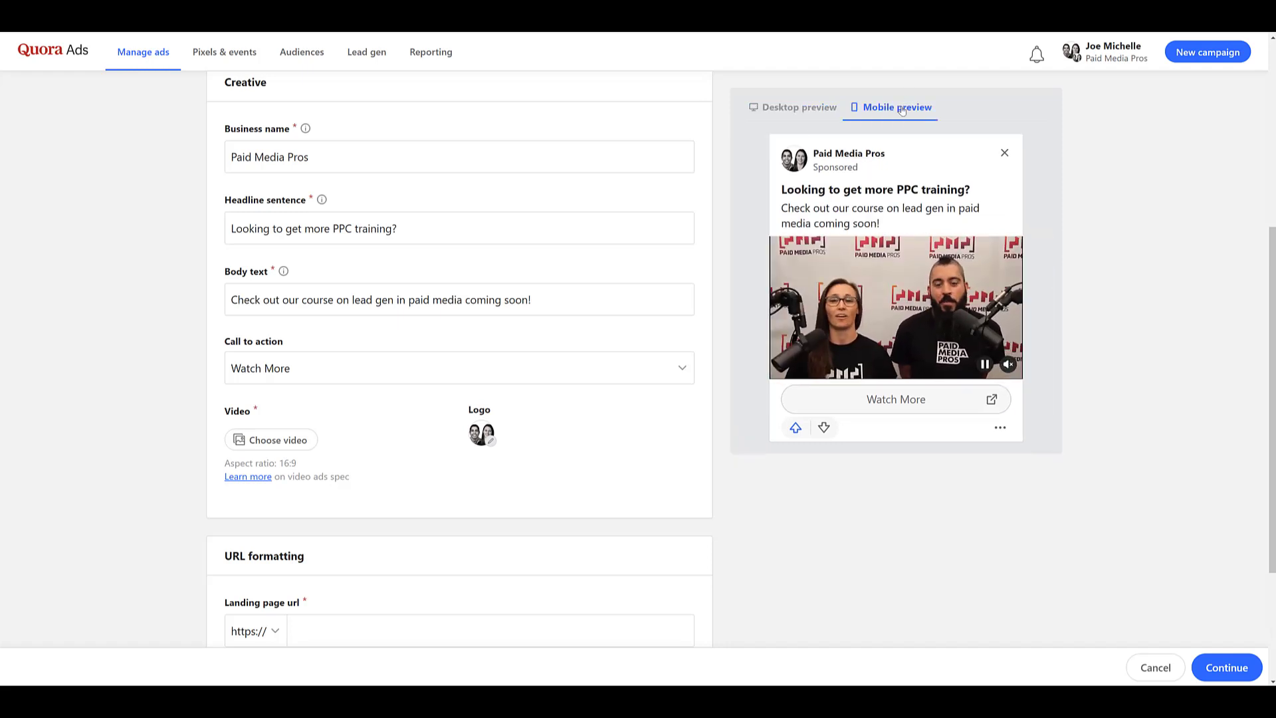
click(986, 365)
scroll(565, 306, down, 3)
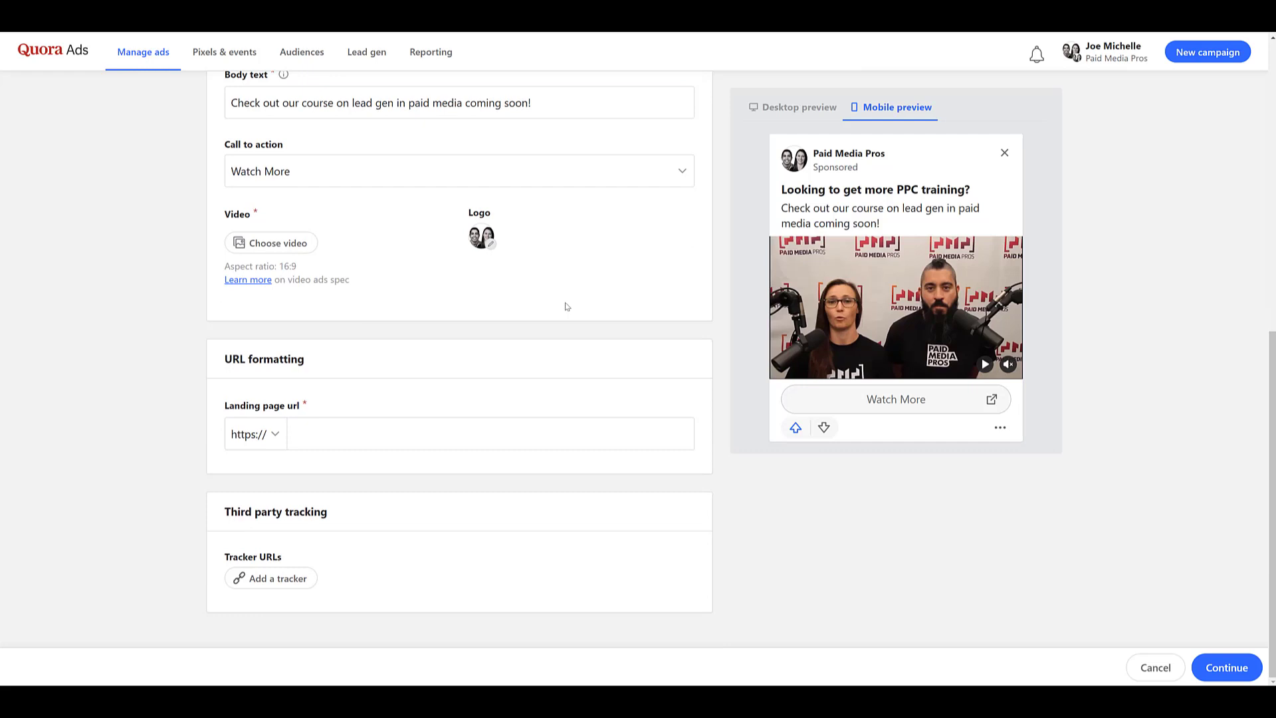
click(481, 436)
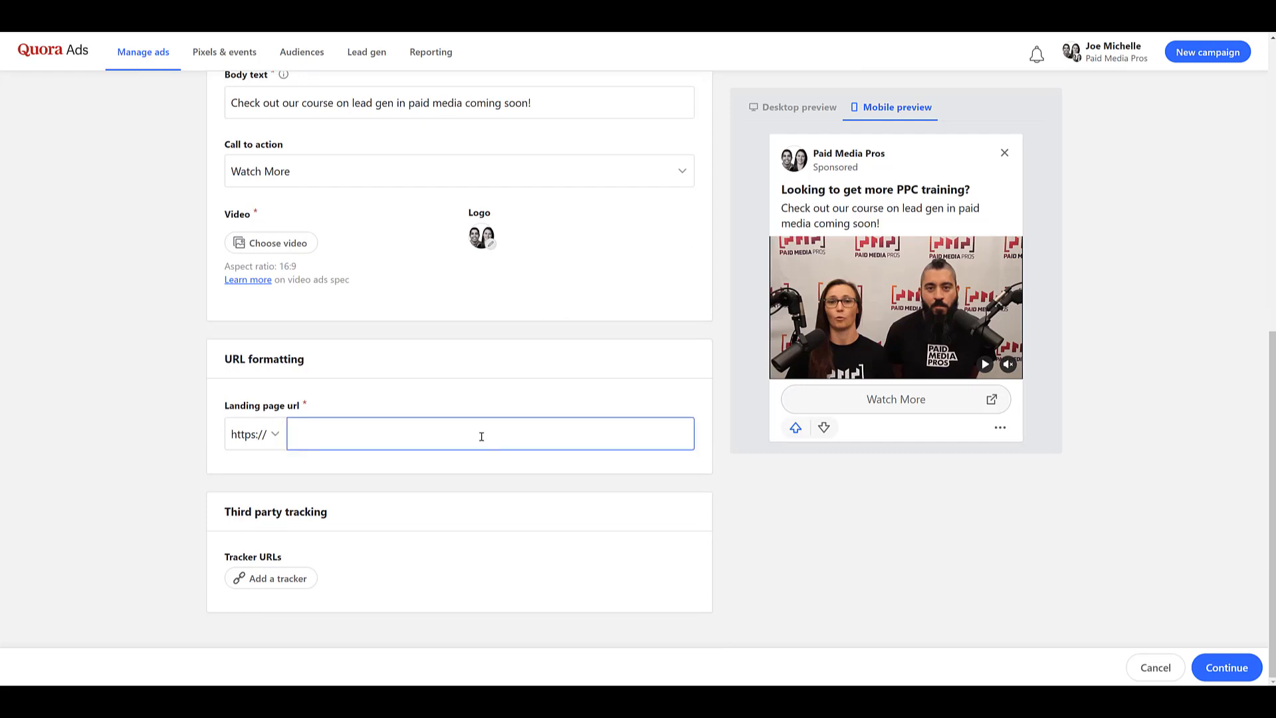
text(paidmediapros.com)
Step: Continue to Review ads and complete the order
click(1226, 667)
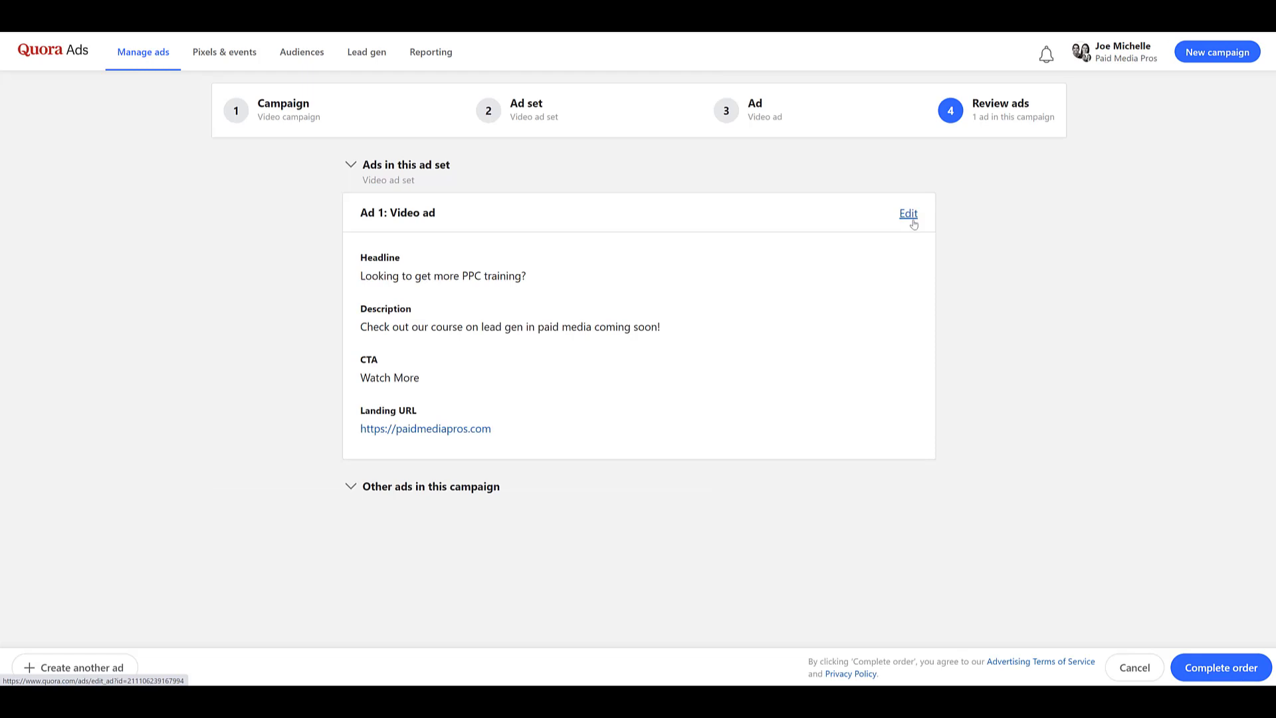
click(1225, 674)
scroll(401, 263, down, 2)
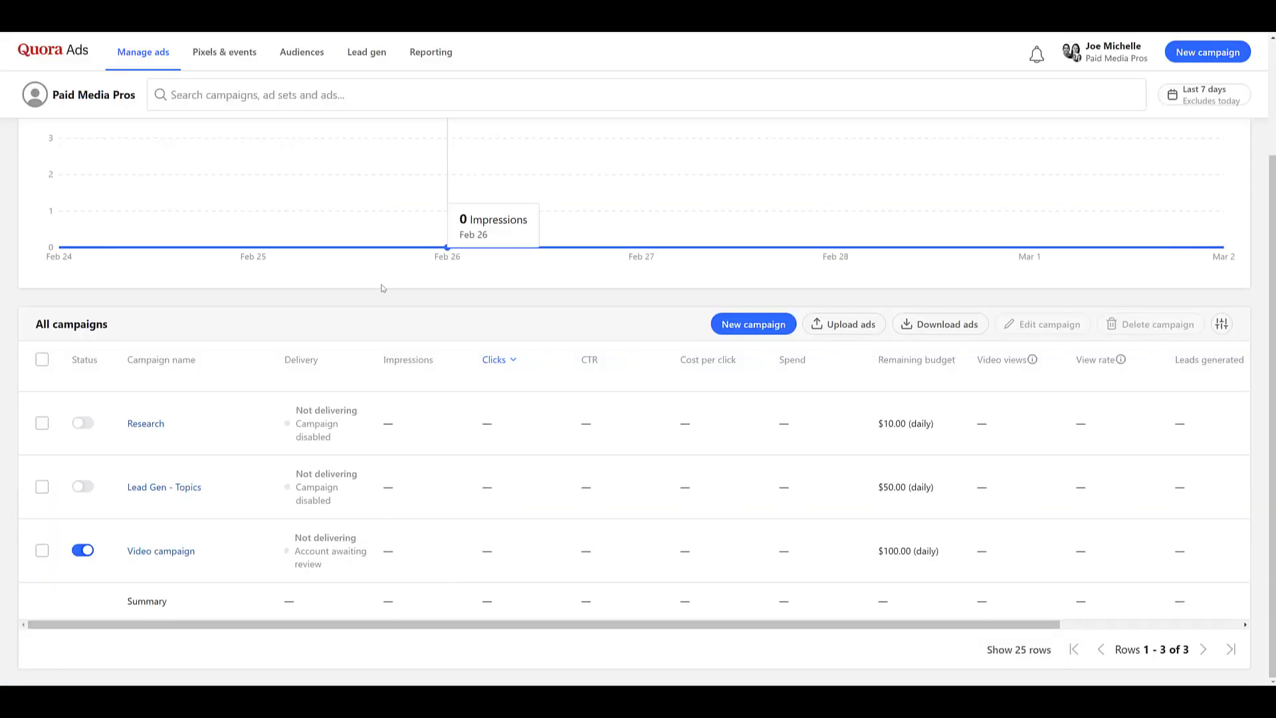
Step: Go into the Video campaign and then its Video ad set to list the ads
click(185, 558)
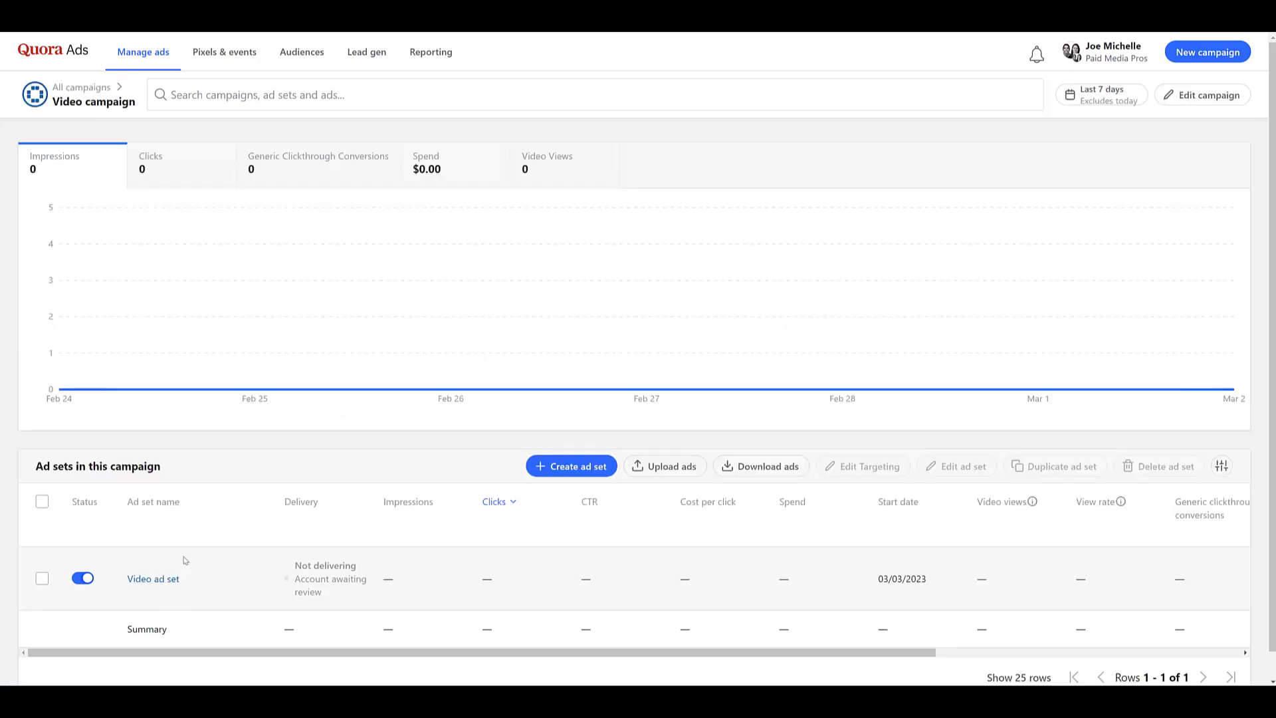
click(146, 585)
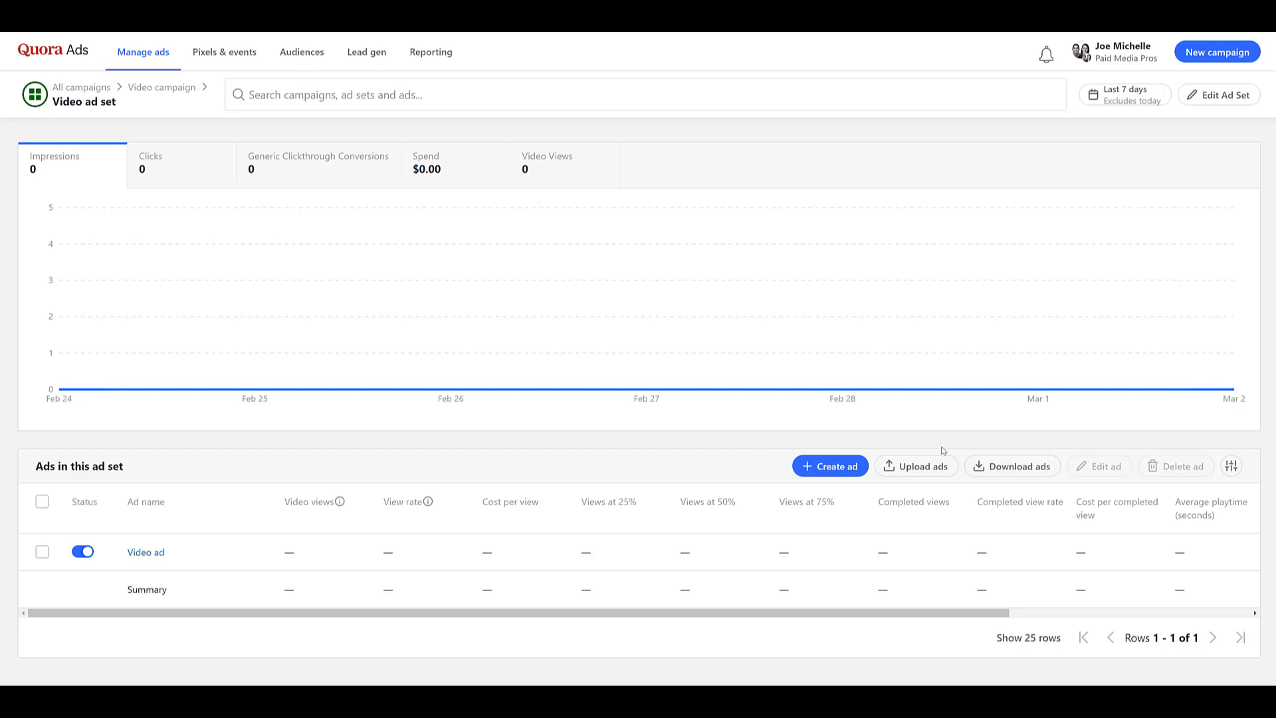
Step: Open Configure columns for the ads table and review the 13 ticked Video metrics, Video views to Unmutes
click(1232, 466)
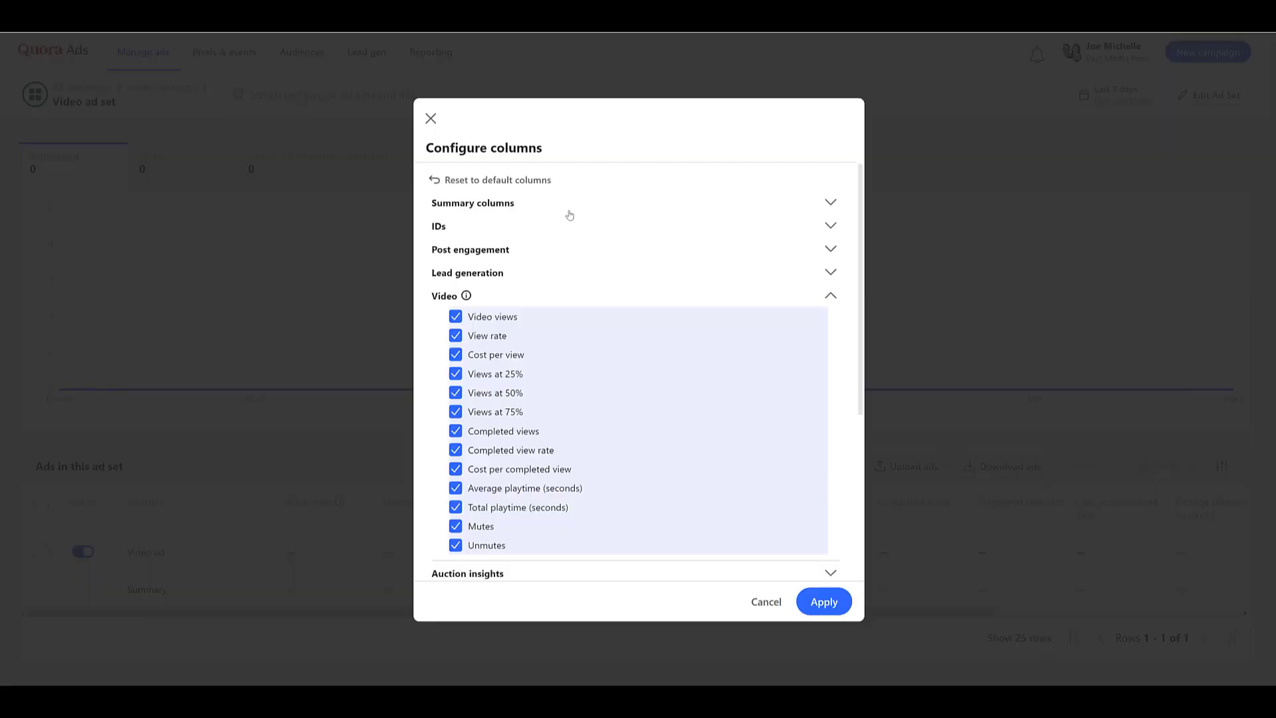
click(568, 208)
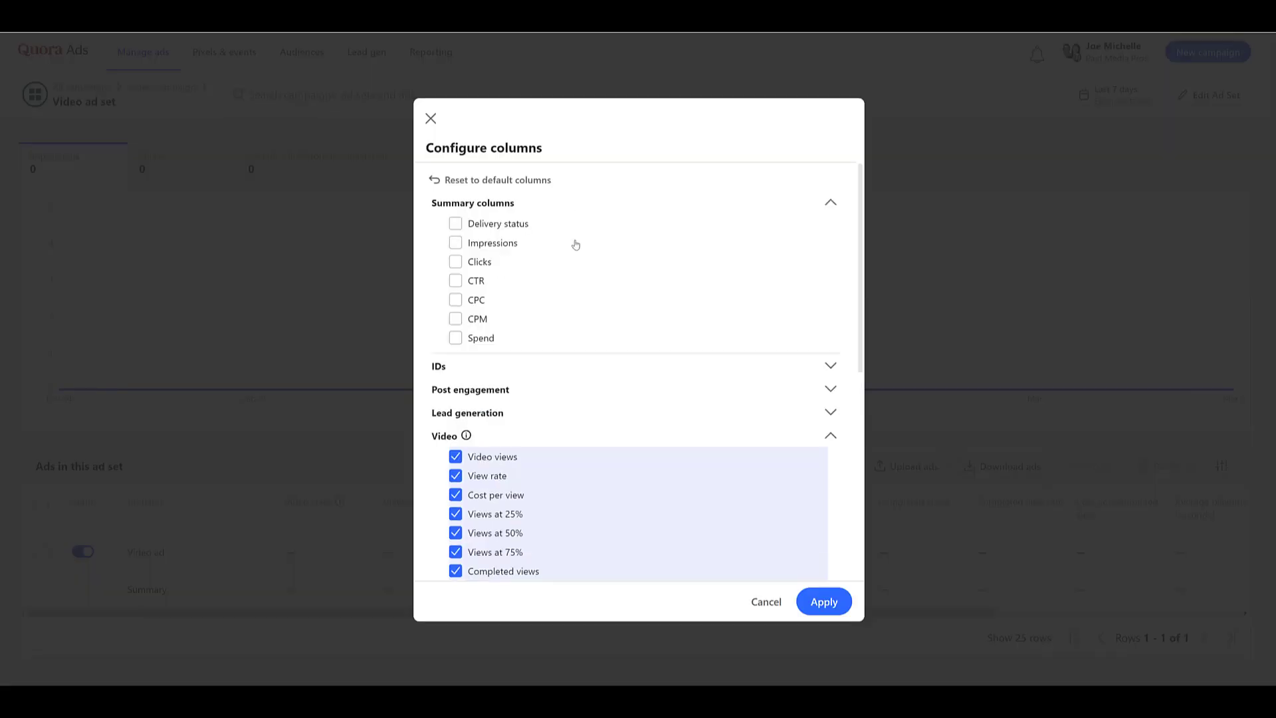
scroll(576, 246, down, 1)
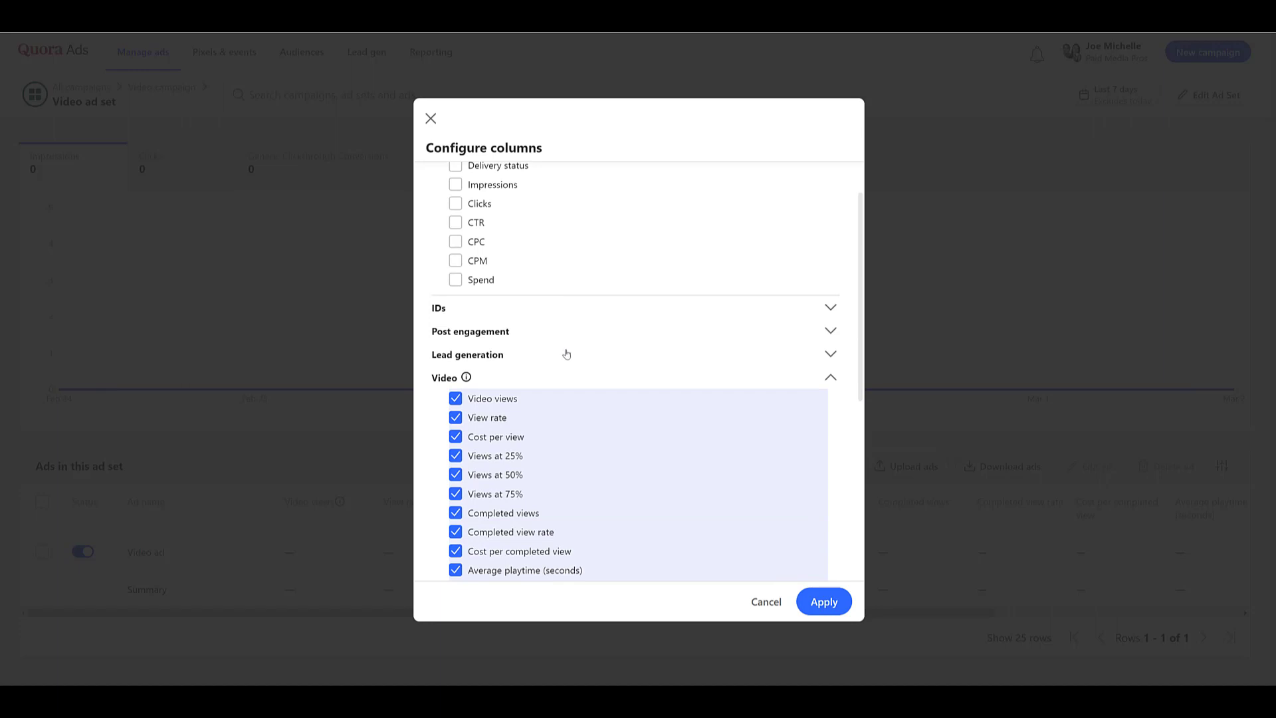
scroll(564, 358, down, 6)
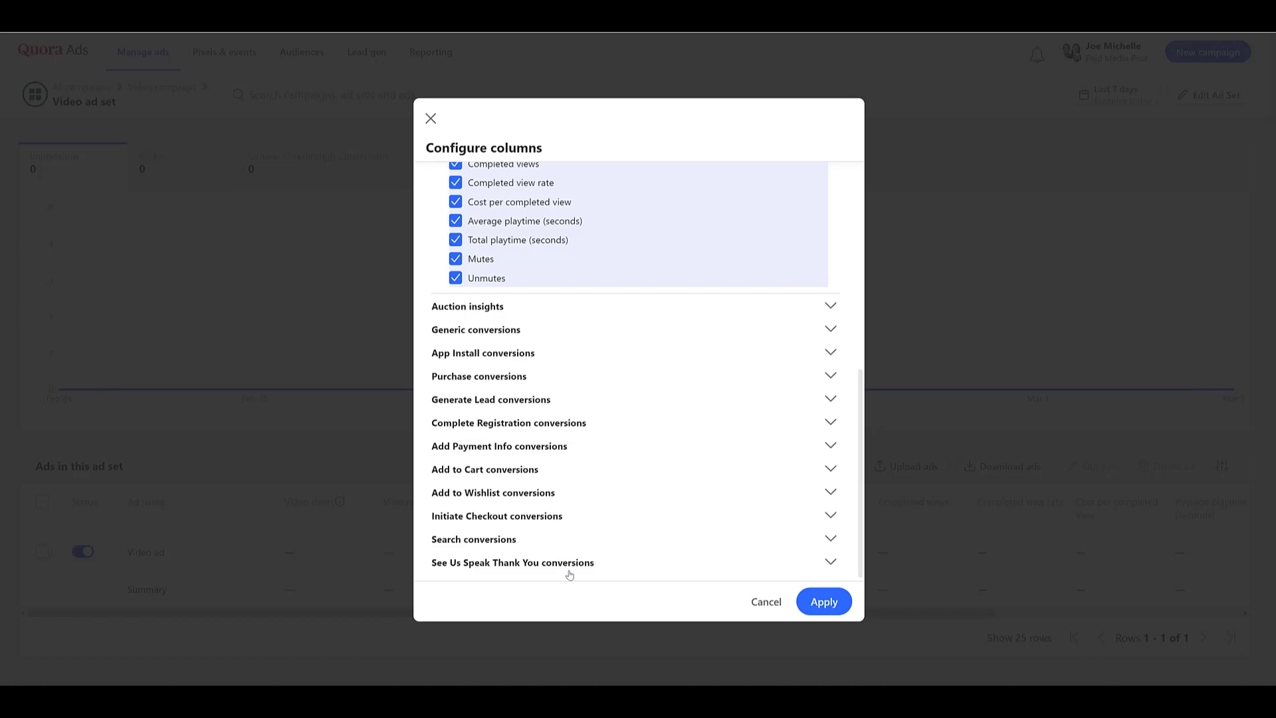
scroll(569, 571, up, 2)
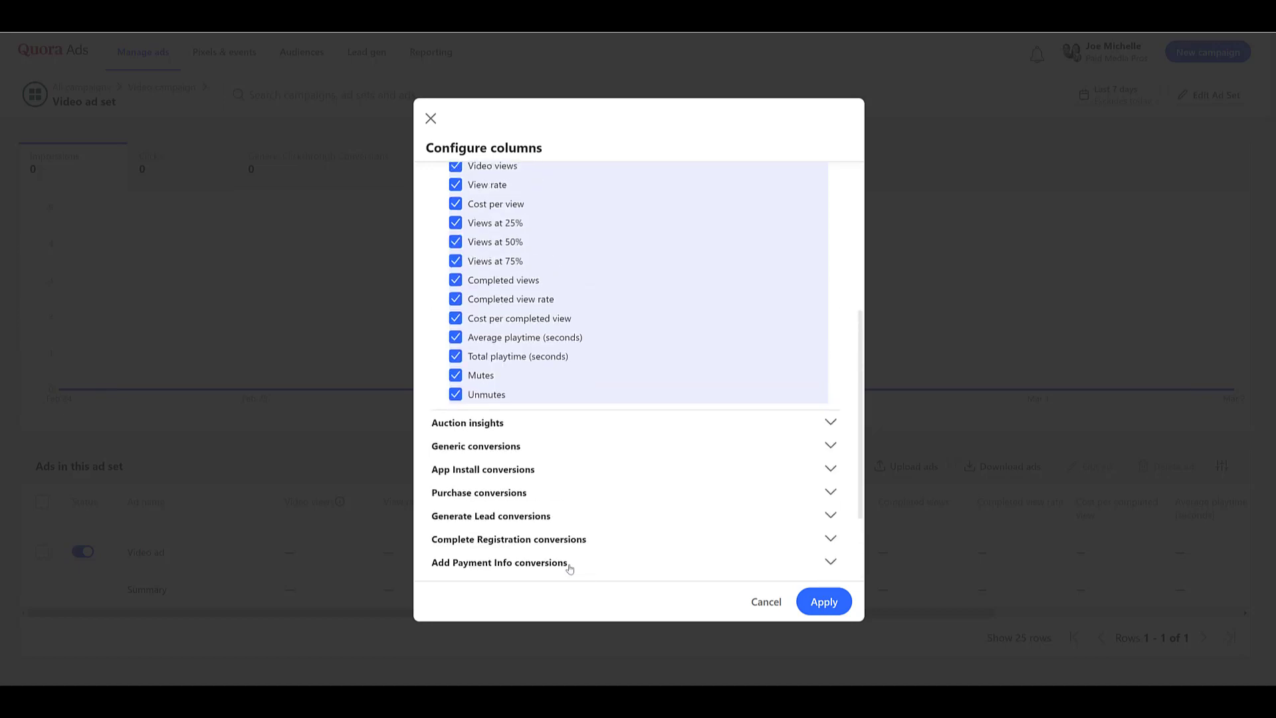
scroll(570, 569, up, 1)
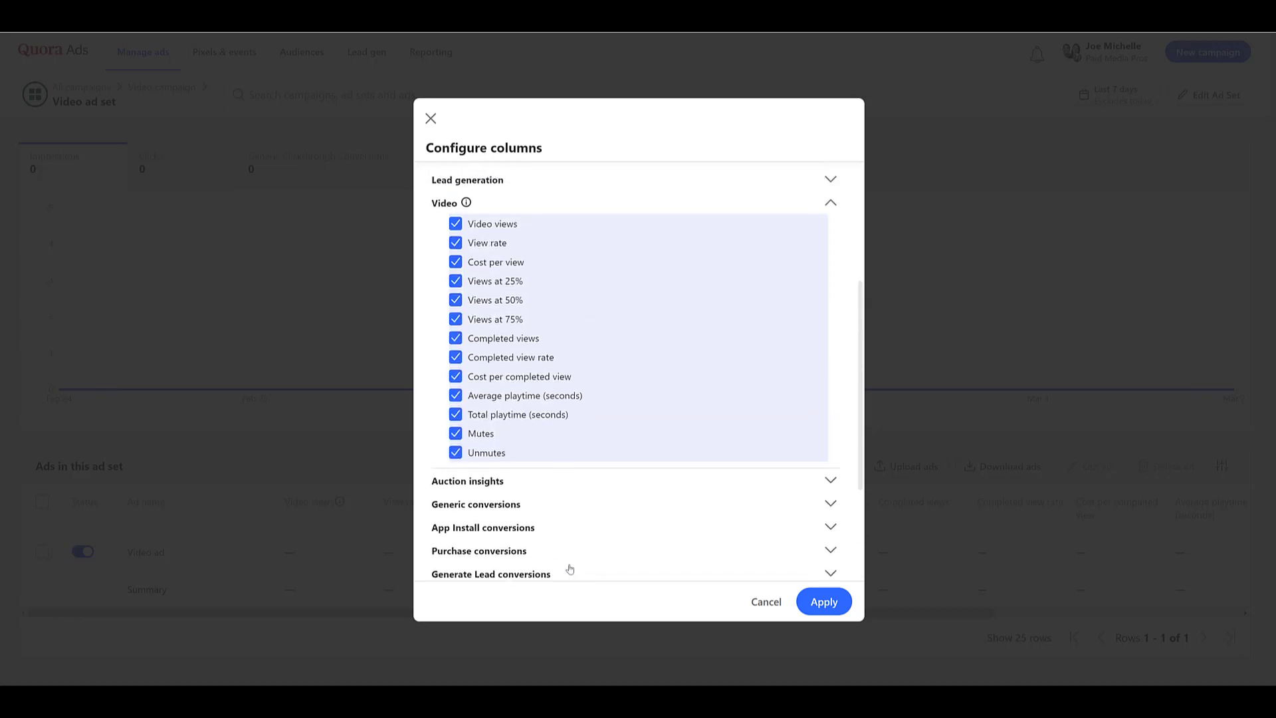
Step: Cancel the Configure columns dialog, keeping the video columns through Average playtime
click(763, 602)
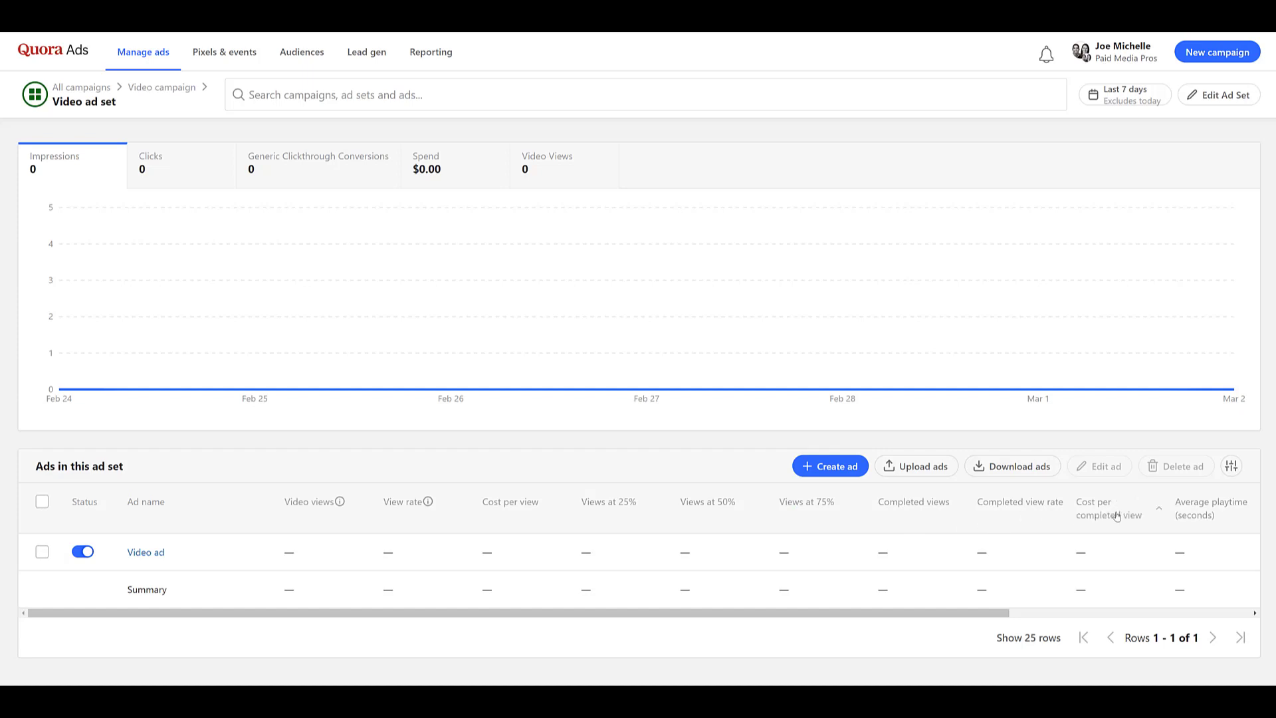
Step: Scroll the ads table right to reveal Total playtime, Mutes and Unmutes
scroll(997, 532, right, 5)
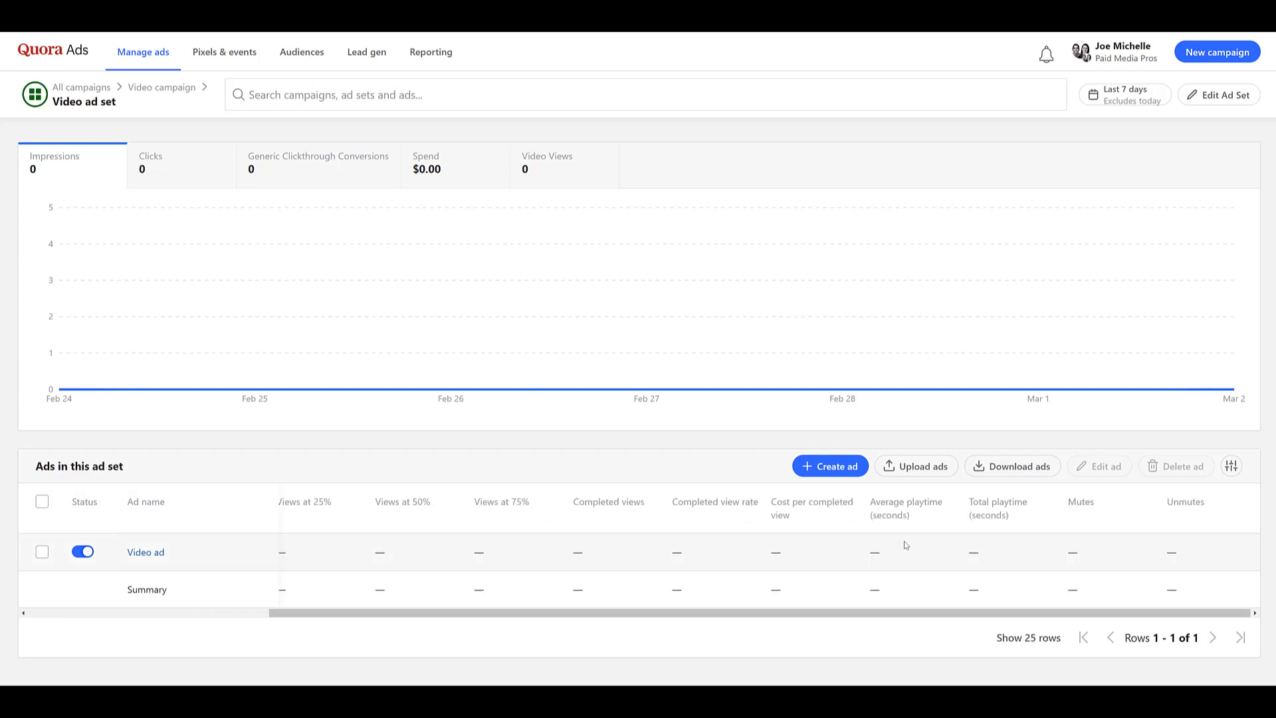